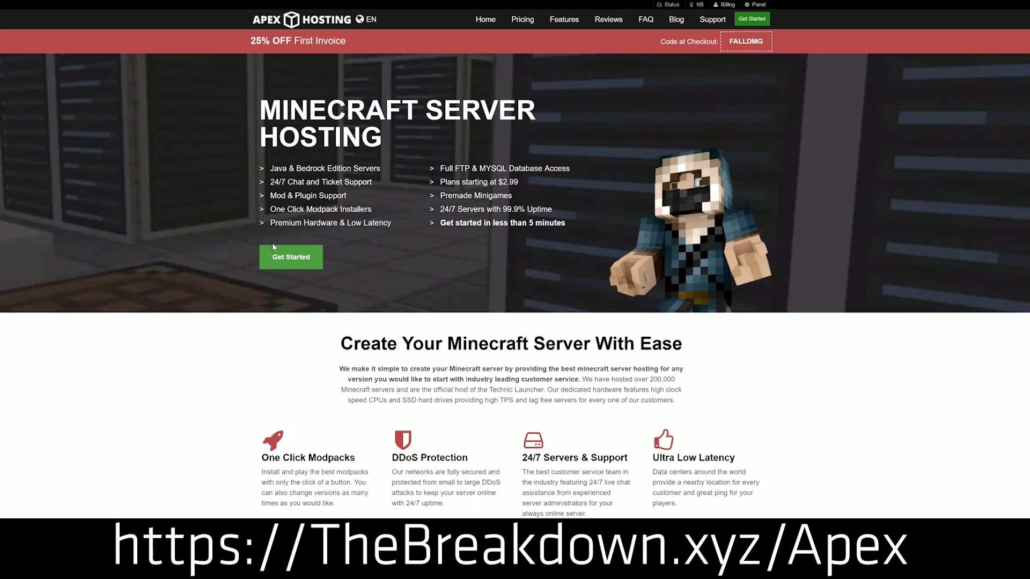
# Step: Highlight the One Click Modpacks, Automated Backups and Instant Setup features on the Apex Hosting page
pyautogui.scroll(-3, 368, 295)
pyautogui.scroll(-1, 397, 265)
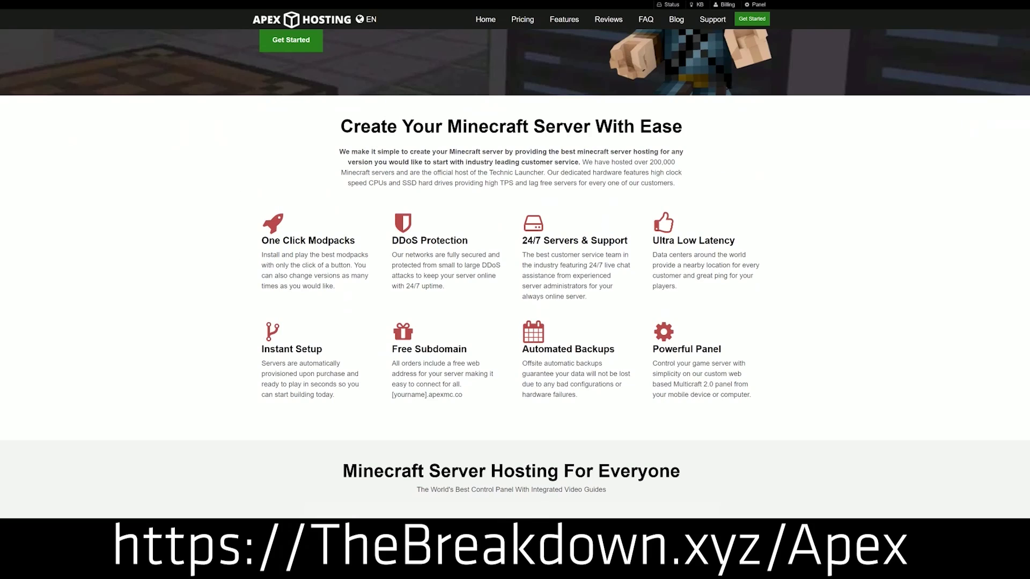
pyautogui.moveTo(262, 241); pyautogui.dragTo(630, 245)
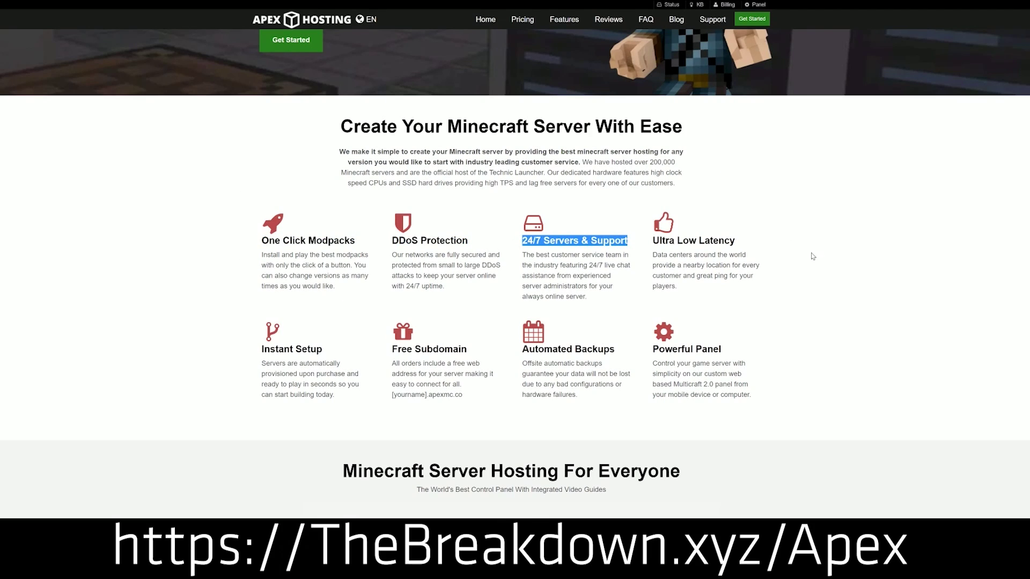
pyautogui.moveTo(522, 347); pyautogui.dragTo(645, 349)
pyautogui.click(471, 352)
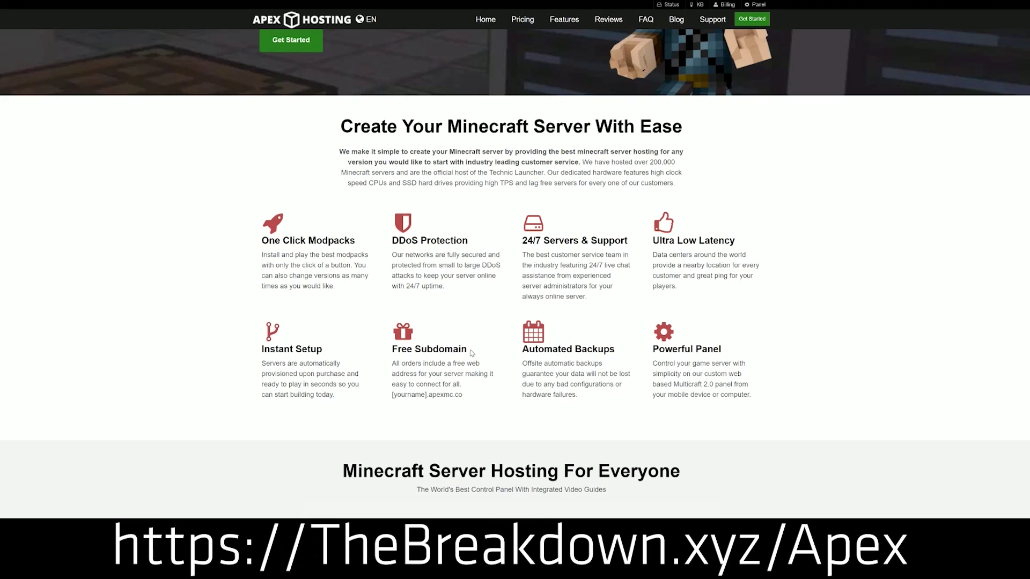
pyautogui.moveTo(336, 397); pyautogui.dragTo(262, 349)
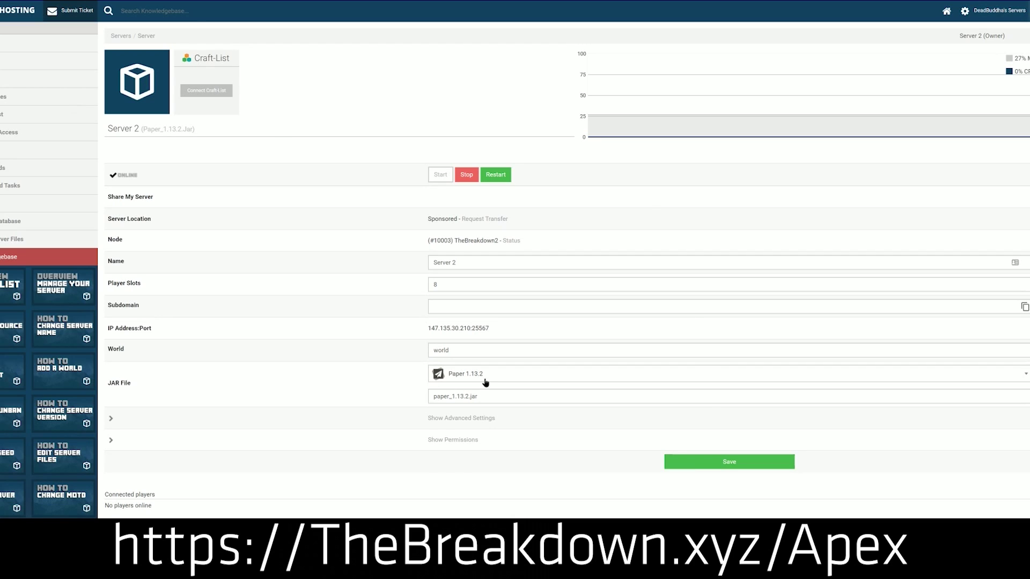
# Step: Change the server JAR version to Minecraft 1.15 and keep the existing world
pyautogui.click(485, 376)
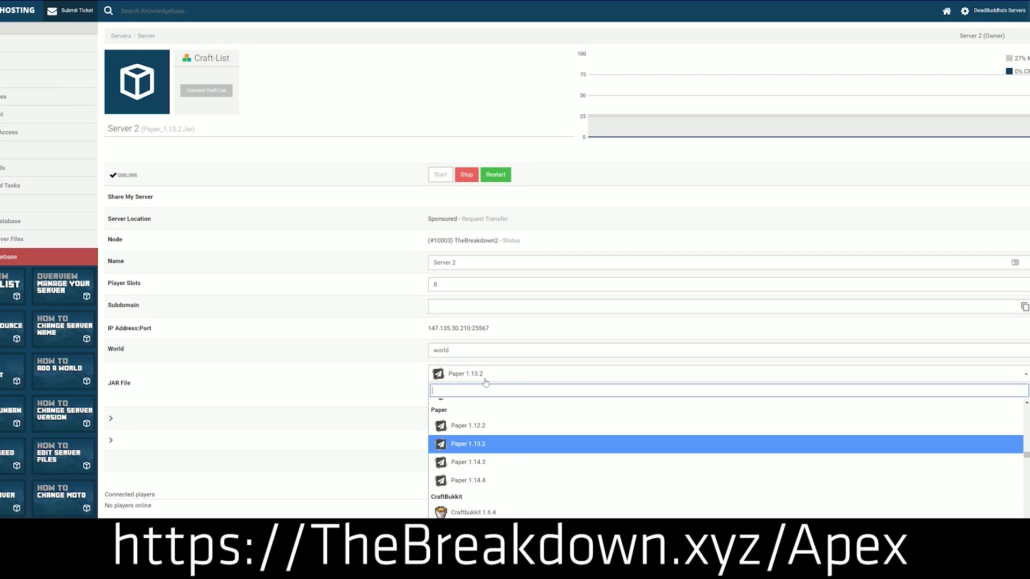
pyautogui.scroll(-10, 479, 453)
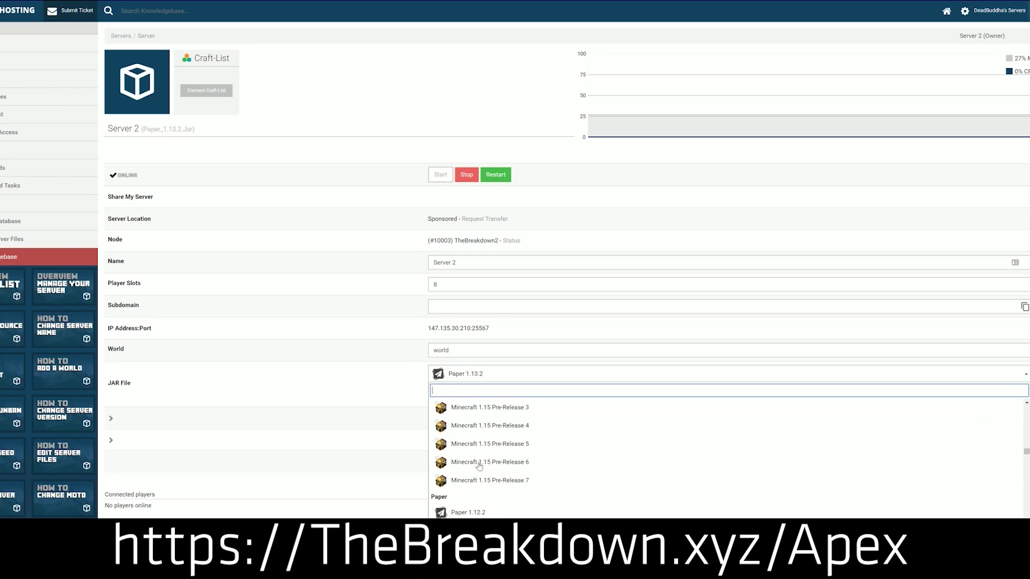
pyautogui.scroll(-6, 479, 452)
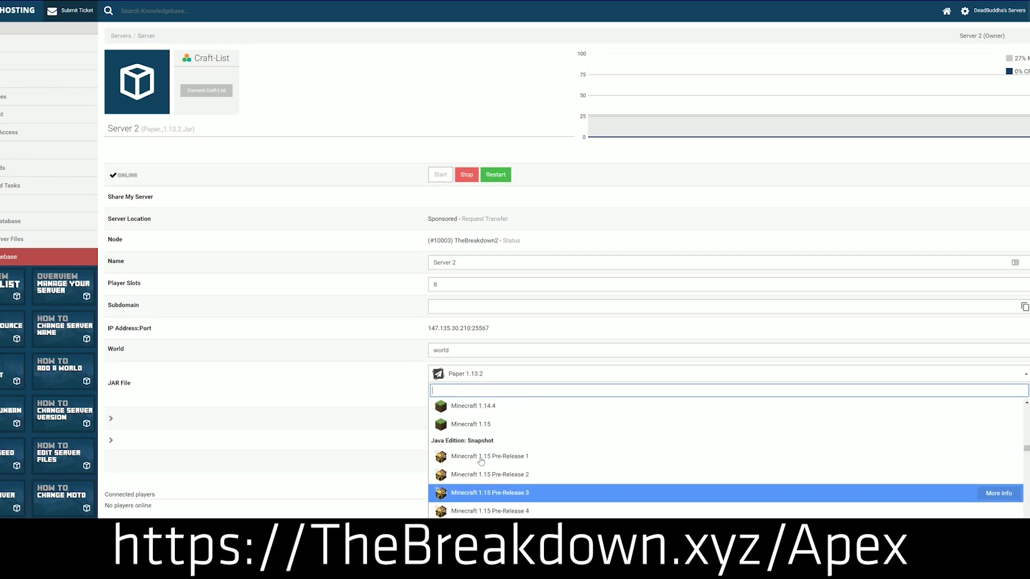
pyautogui.scroll(6, 479, 461)
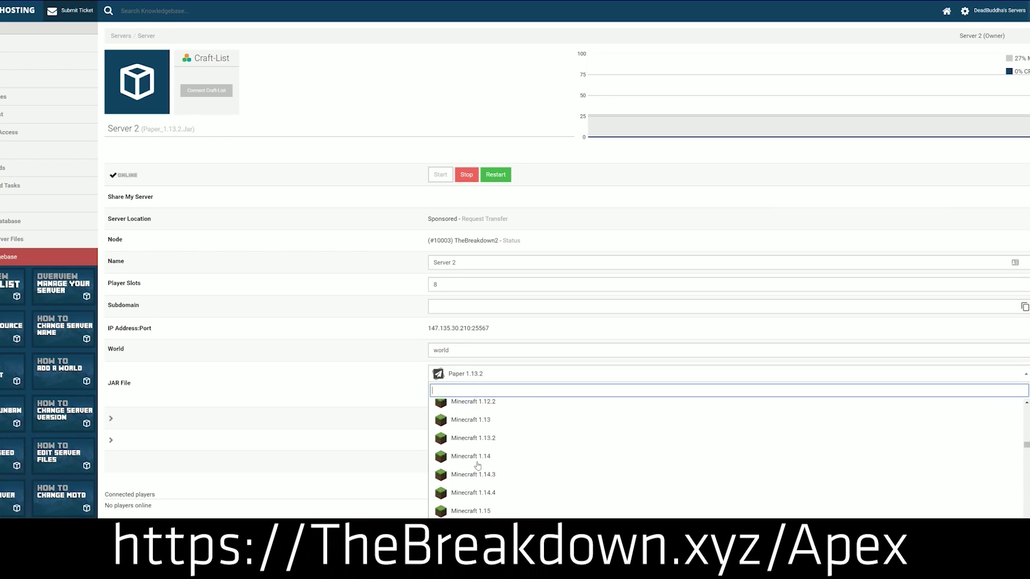
pyautogui.scroll(-3, 478, 465)
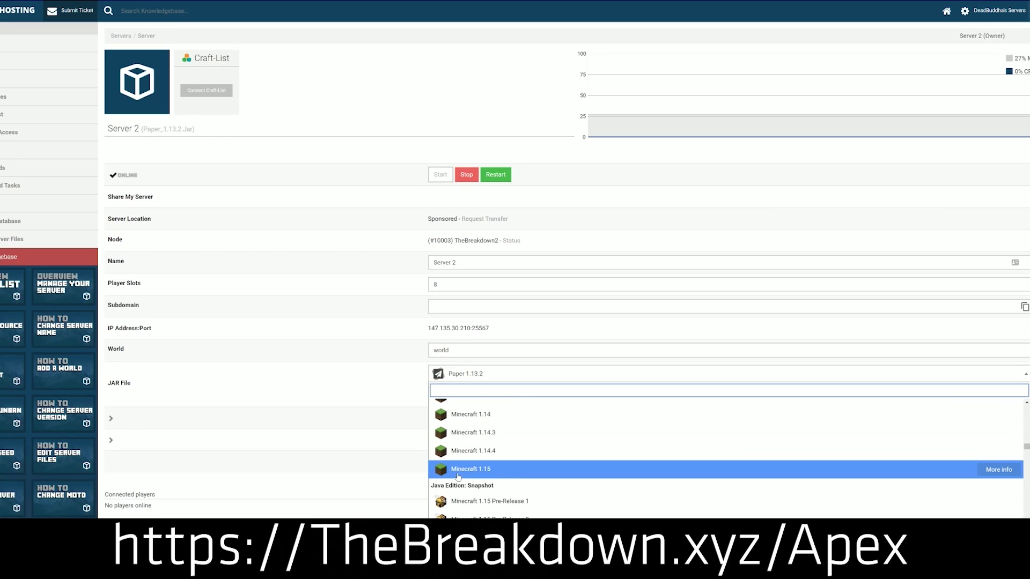
pyautogui.click(528, 473)
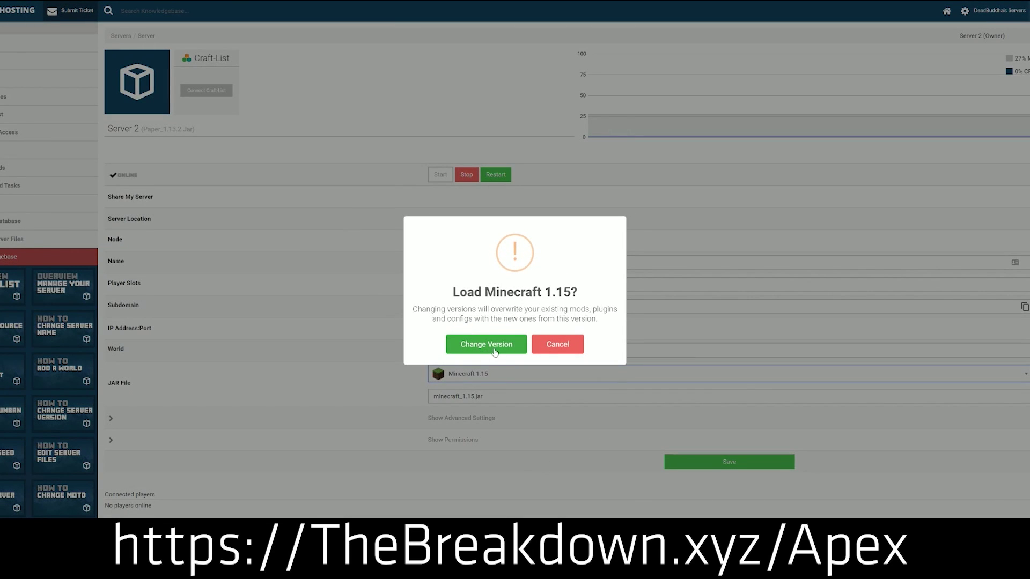
pyautogui.click(476, 344)
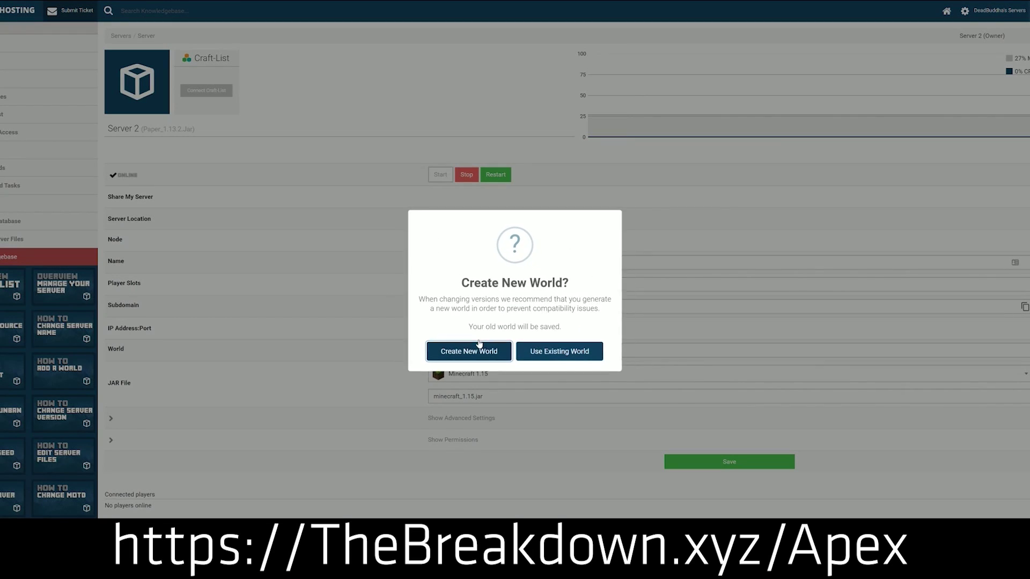
pyautogui.click(561, 355)
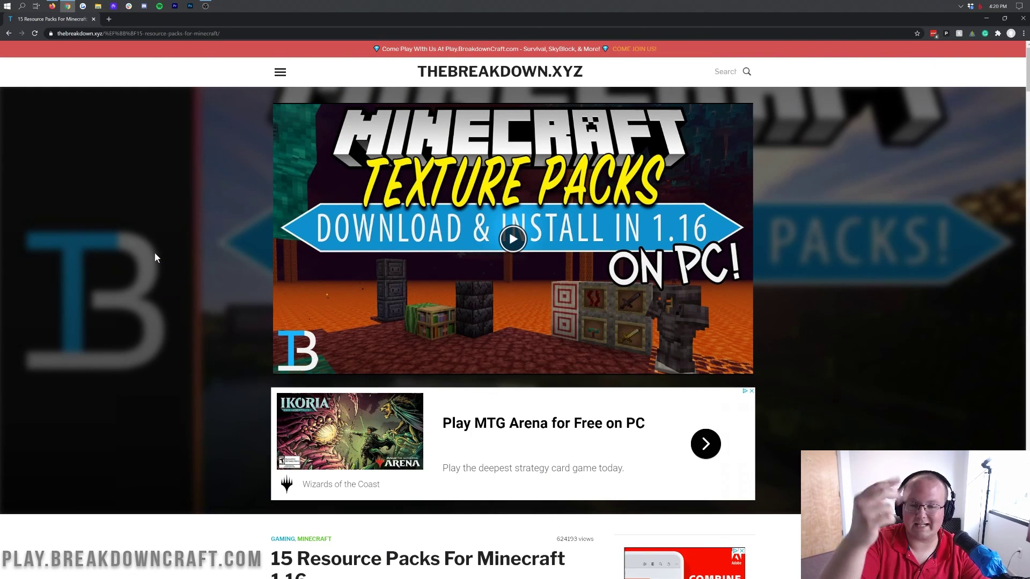
# Step: Scroll the resource pack list and open Faithful's download page in a new tab
pyautogui.scroll(-8, 159, 261)
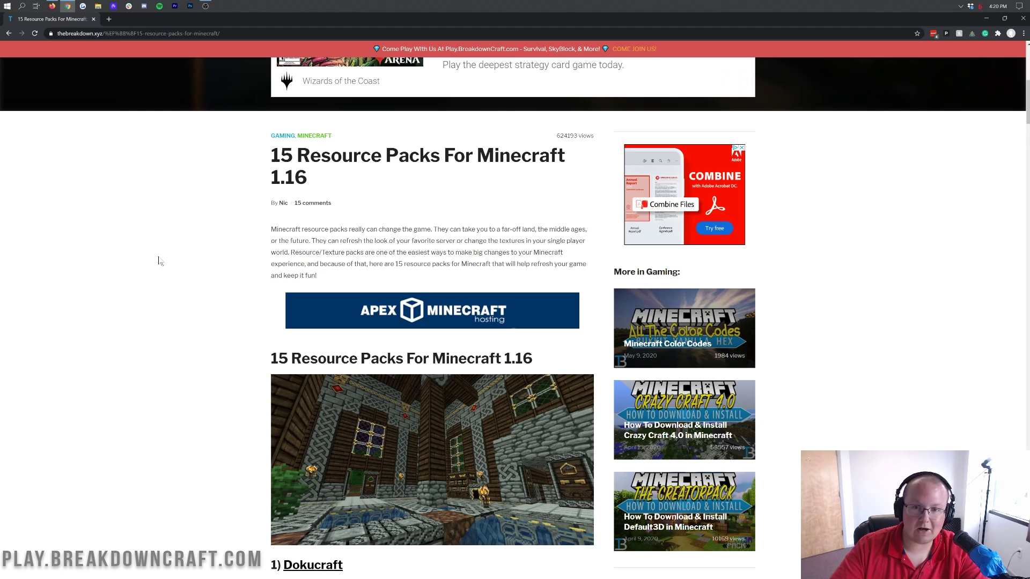
pyautogui.scroll(-10, 190, 297)
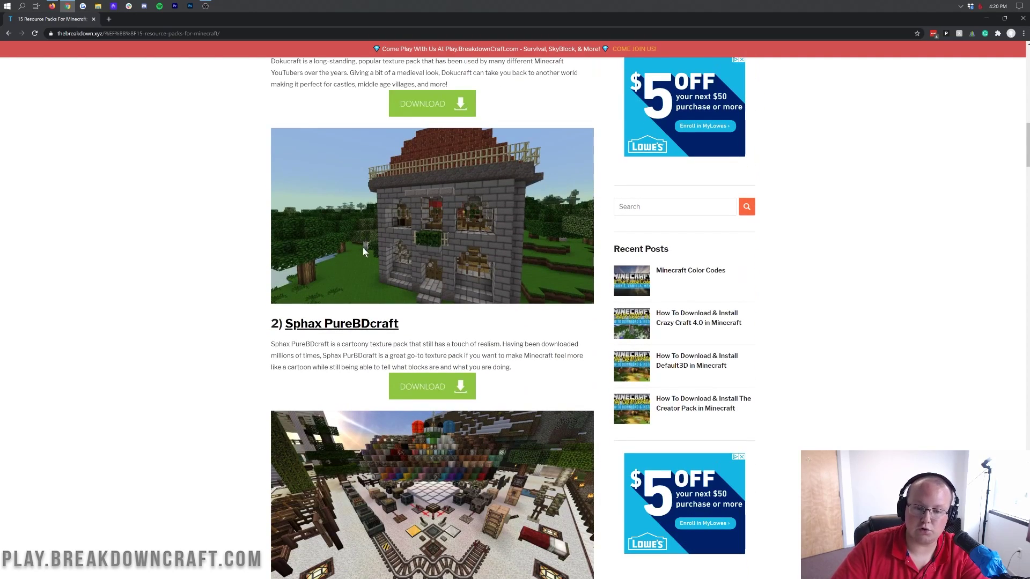
pyautogui.scroll(-6, 398, 249)
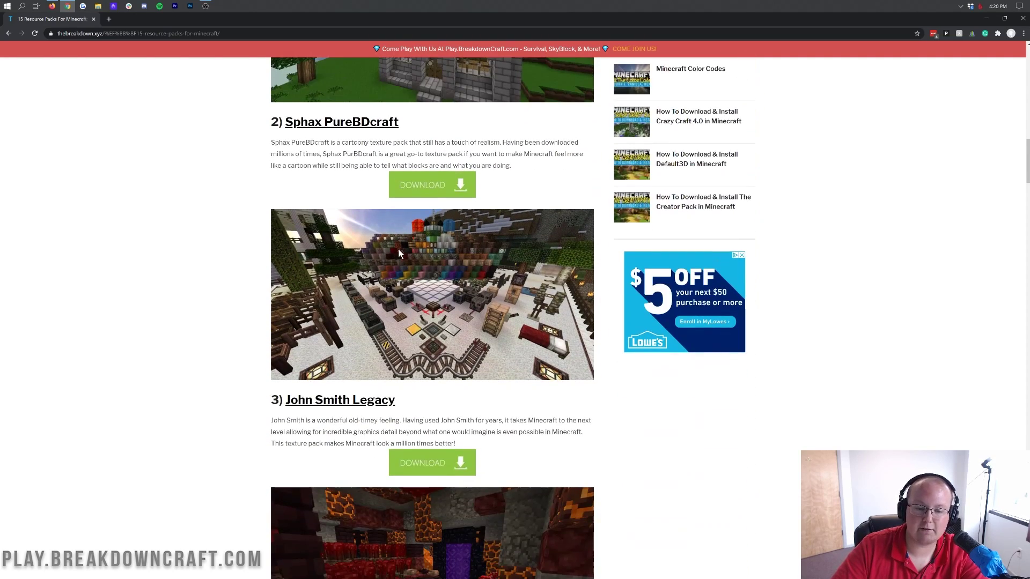
pyautogui.scroll(-5, 433, 196)
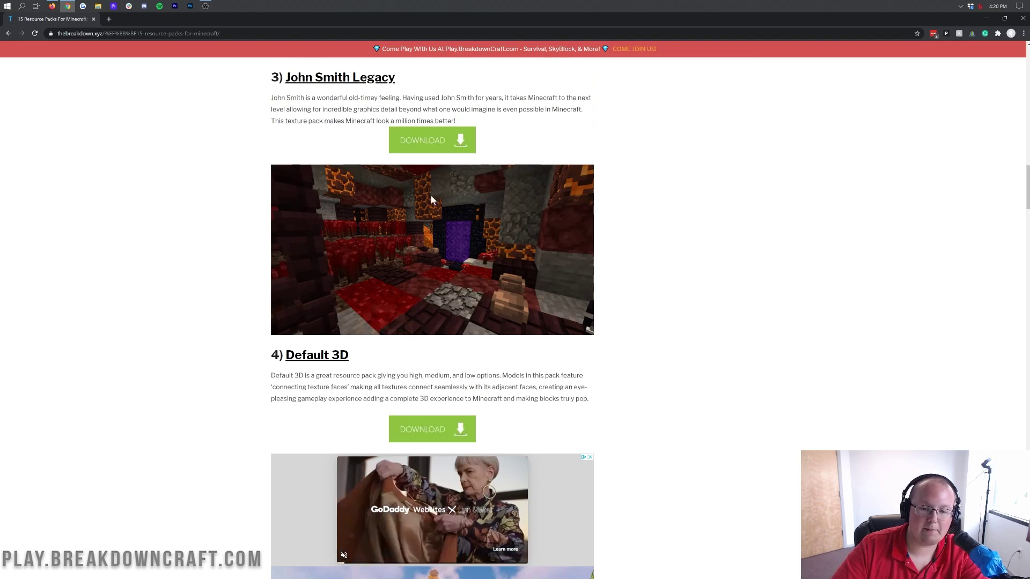
pyautogui.scroll(-15, 365, 198)
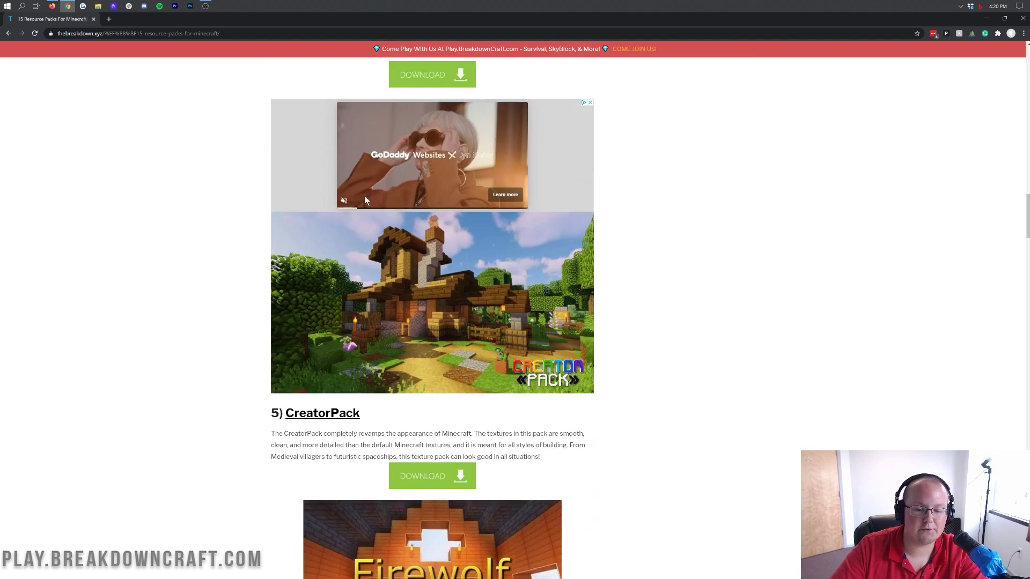
pyautogui.scroll(-20, 365, 200)
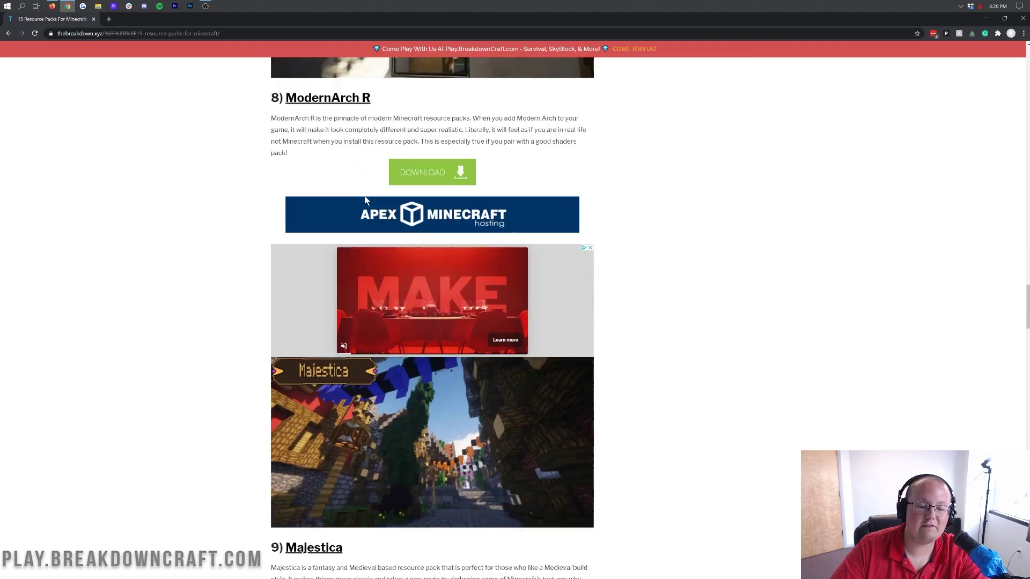
pyautogui.scroll(-8, 360, 297)
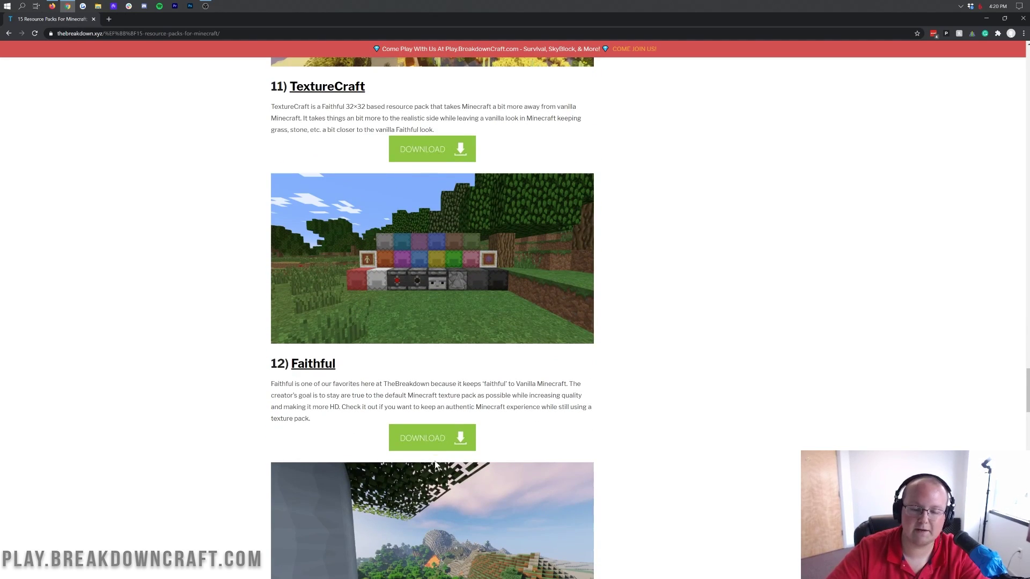
pyautogui.rightClick(428, 443)
pyautogui.click(451, 450)
# Step: Open the LB Photo Realism Reload download page in a new tab
pyautogui.scroll(-5, 451, 411)
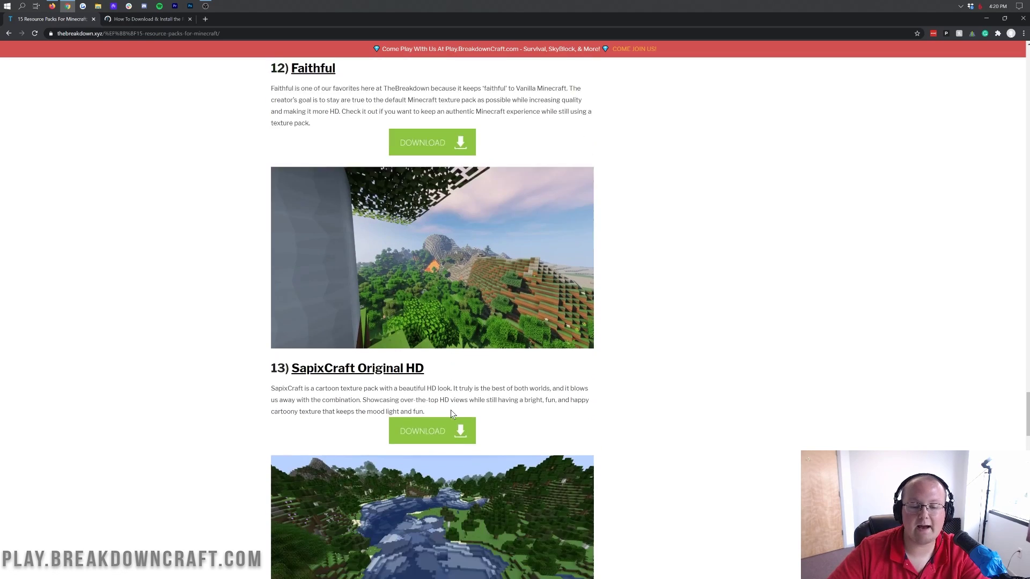
pyautogui.scroll(-7, 450, 413)
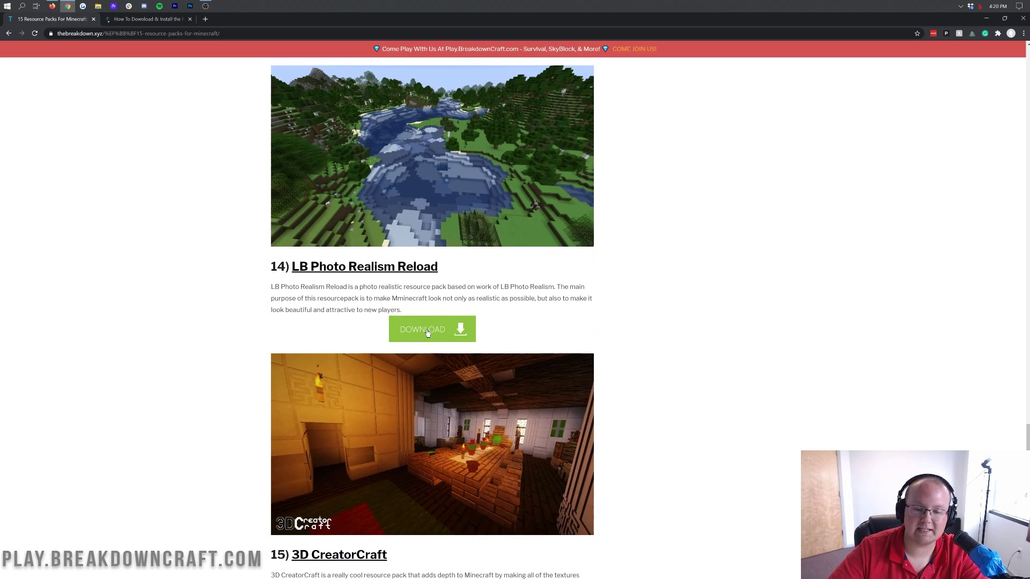
pyautogui.rightClick(427, 332)
pyautogui.click(441, 337)
# Step: Open the Sphax PureBDcraft download and install article
pyautogui.scroll(20, 432, 342)
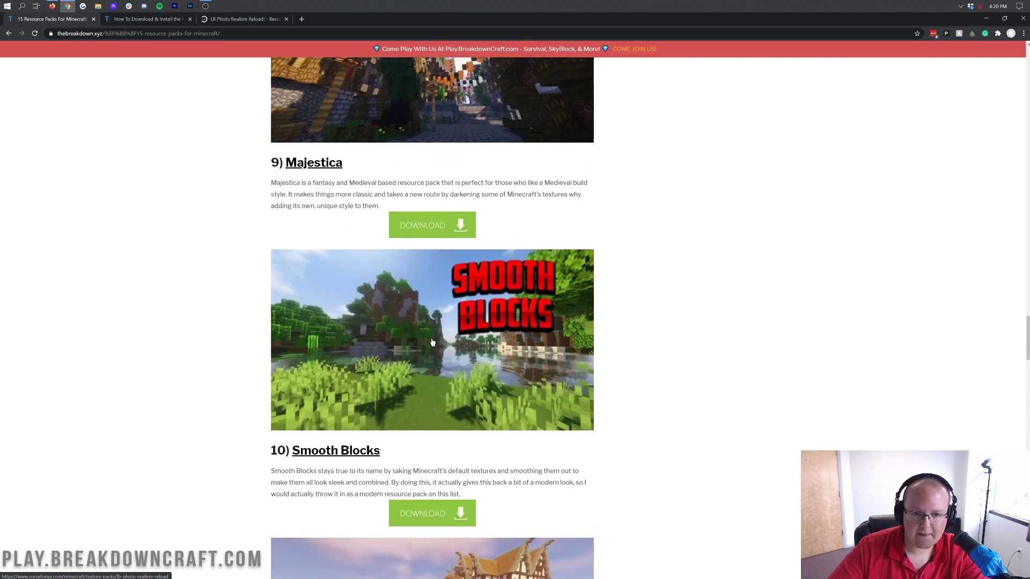
pyautogui.scroll(20, 433, 343)
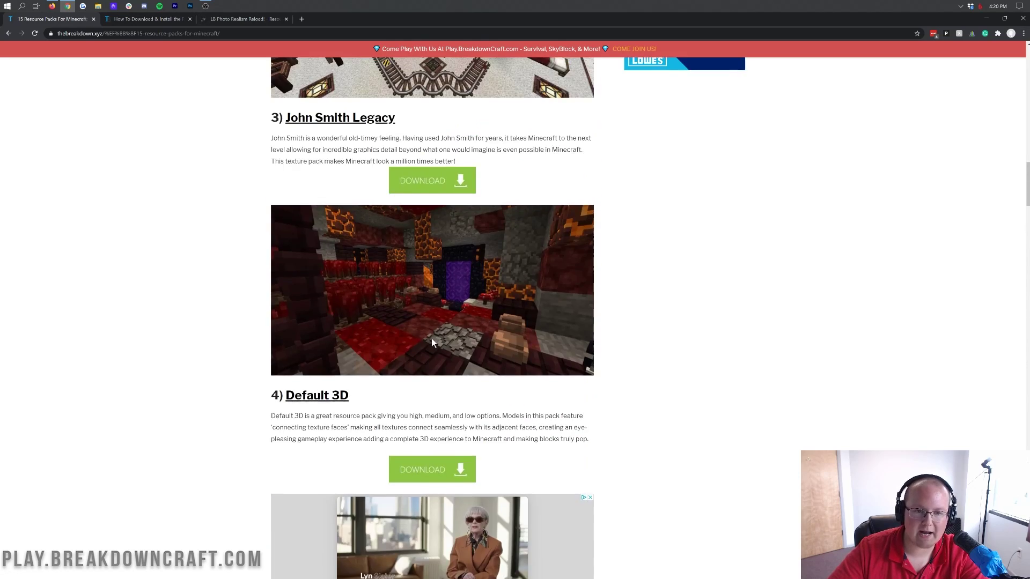
pyautogui.scroll(7, 431, 339)
pyautogui.scroll(-1, 437, 365)
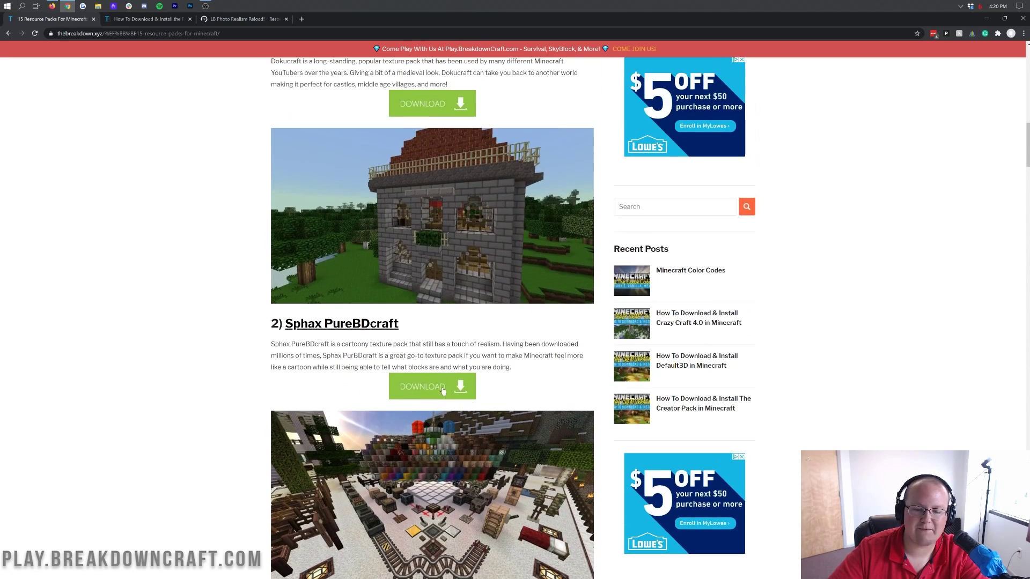
pyautogui.click(443, 392)
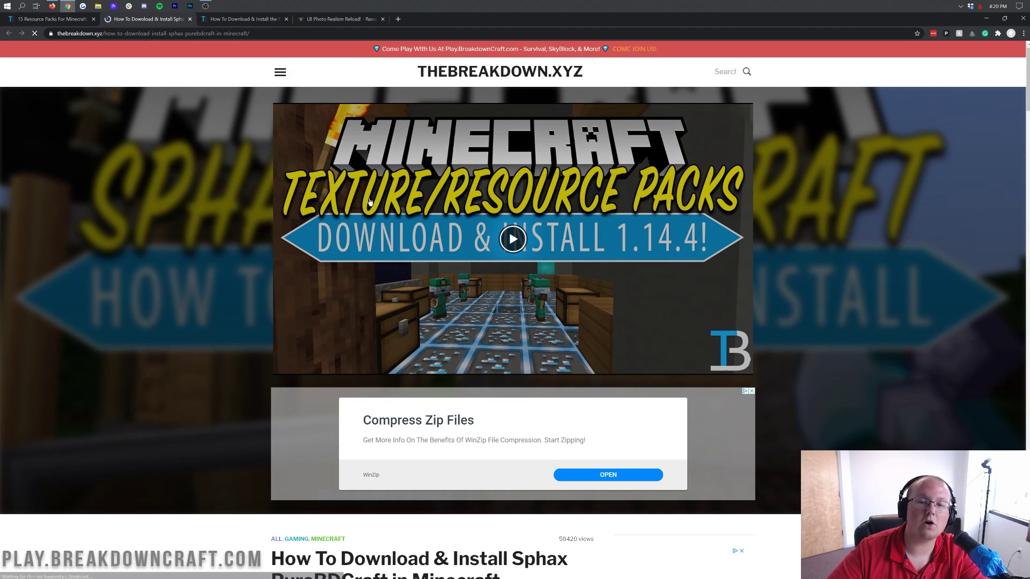
# Step: Go to BDcraft's PureBDcraft page, set the resolution slider to 64x and start the 64x download
pyautogui.scroll(-8, 201, 263)
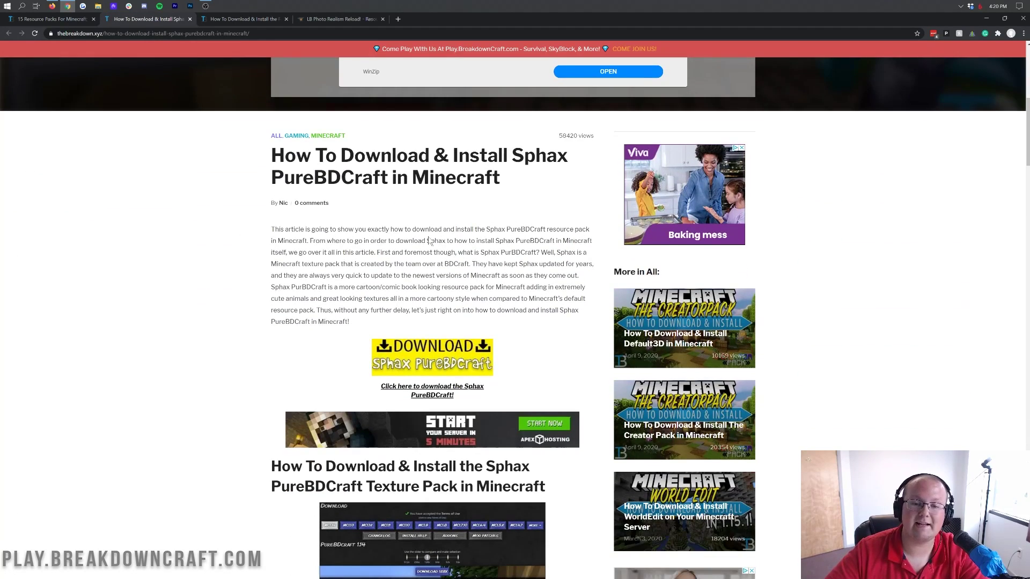
pyautogui.click(424, 360)
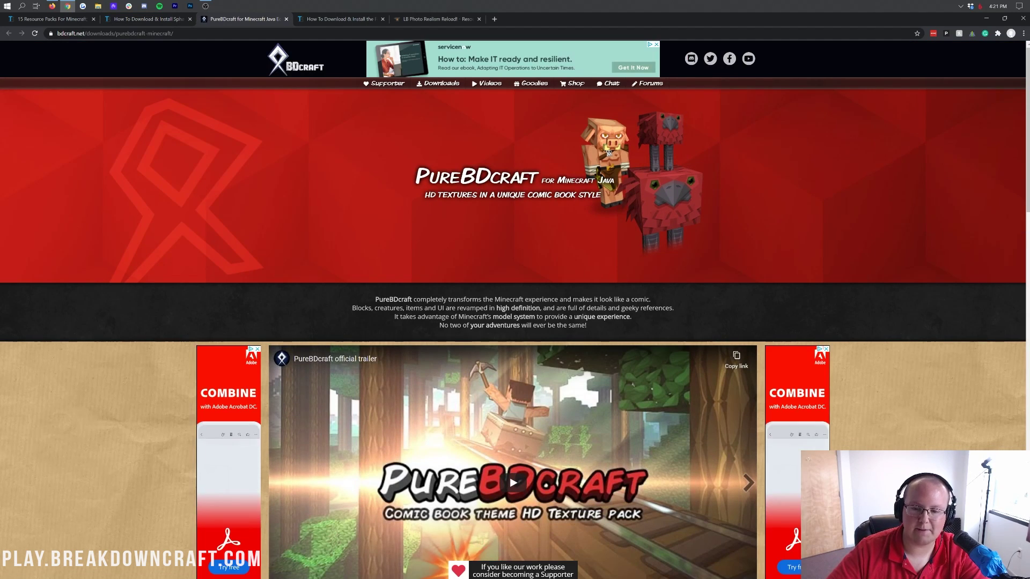
pyautogui.scroll(-10, 477, 184)
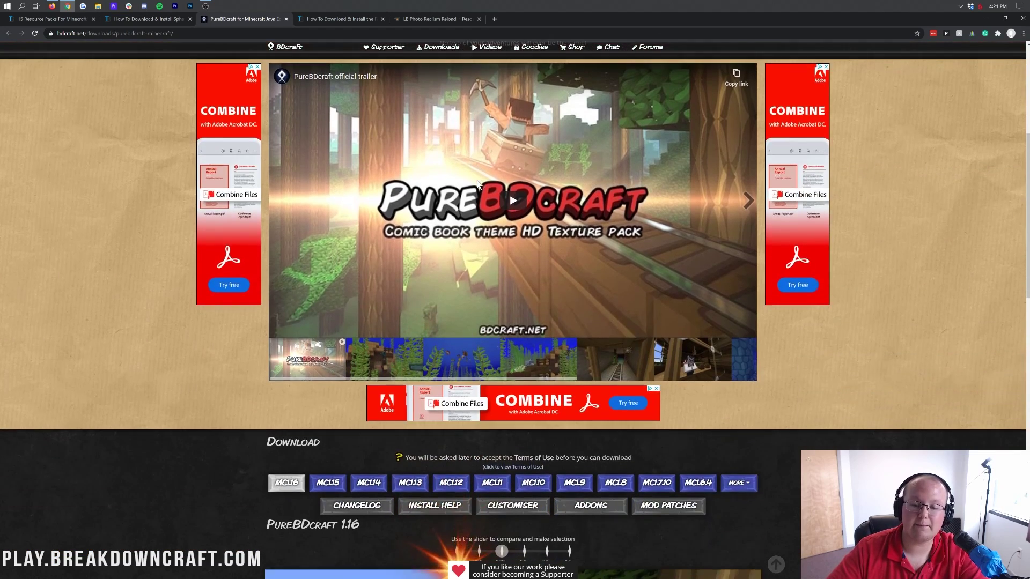
pyautogui.scroll(-1, 476, 180)
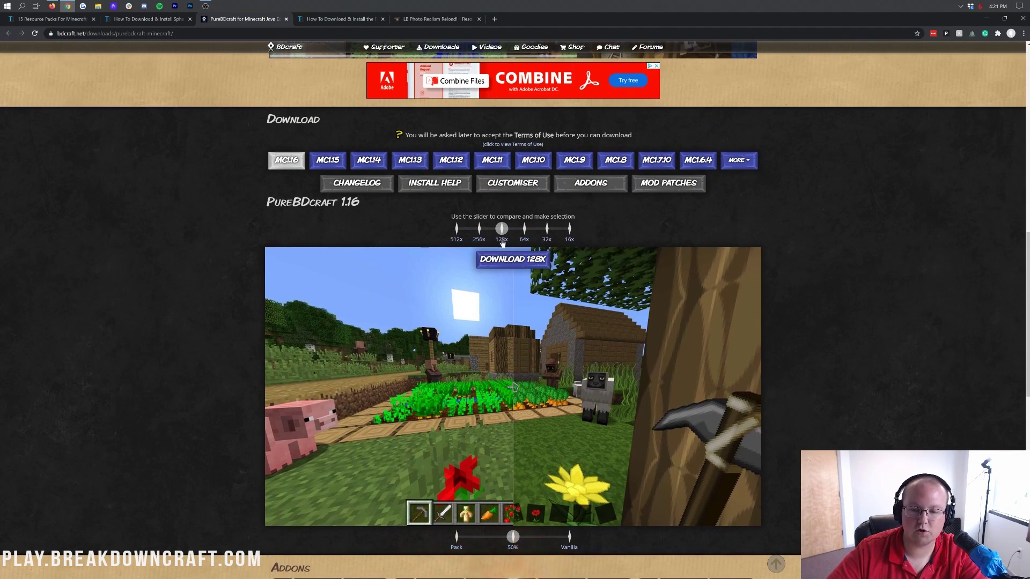
pyautogui.moveTo(501, 228); pyautogui.dragTo(524, 229)
pyautogui.click(537, 258)
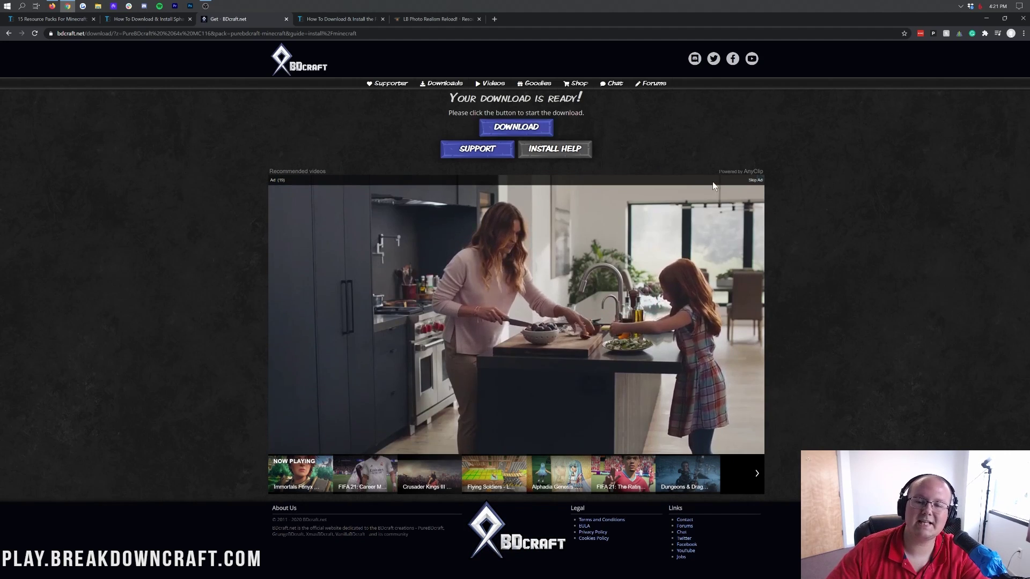
# Step: Download the PureBDcraft 64x zip, then view the Faithful install article
pyautogui.click(551, 127)
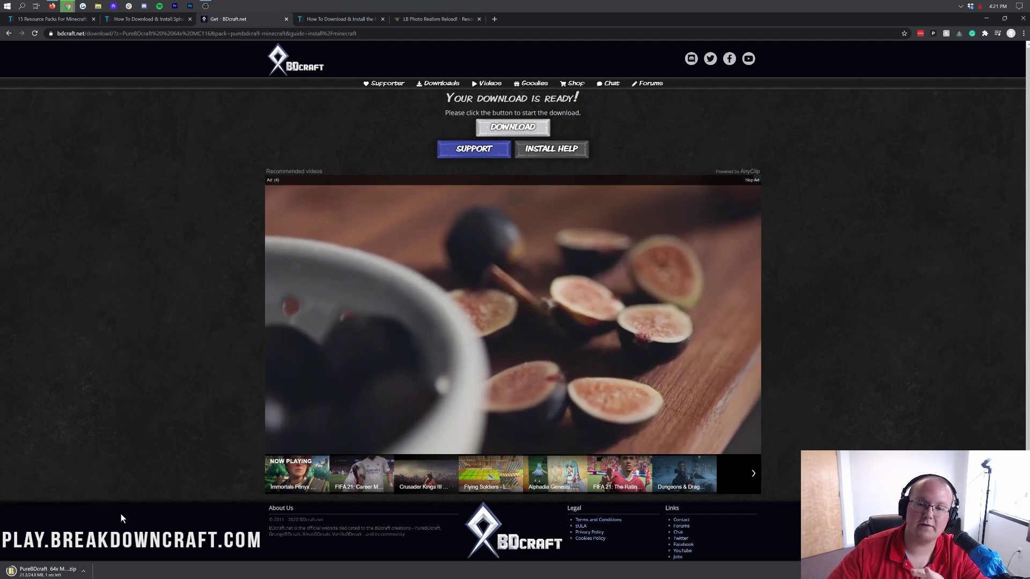
pyautogui.click(339, 18)
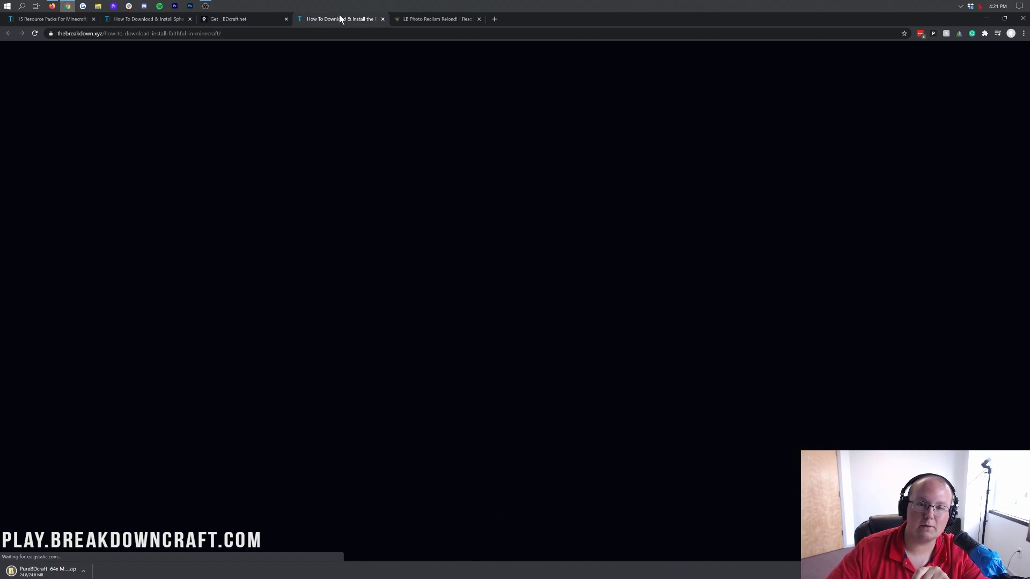
# Step: Download Faithful-1.16.2.zip from the Faithful x32 > Faithful 1.16.2 article on the Faithful Team site
pyautogui.scroll(-7, 293, 250)
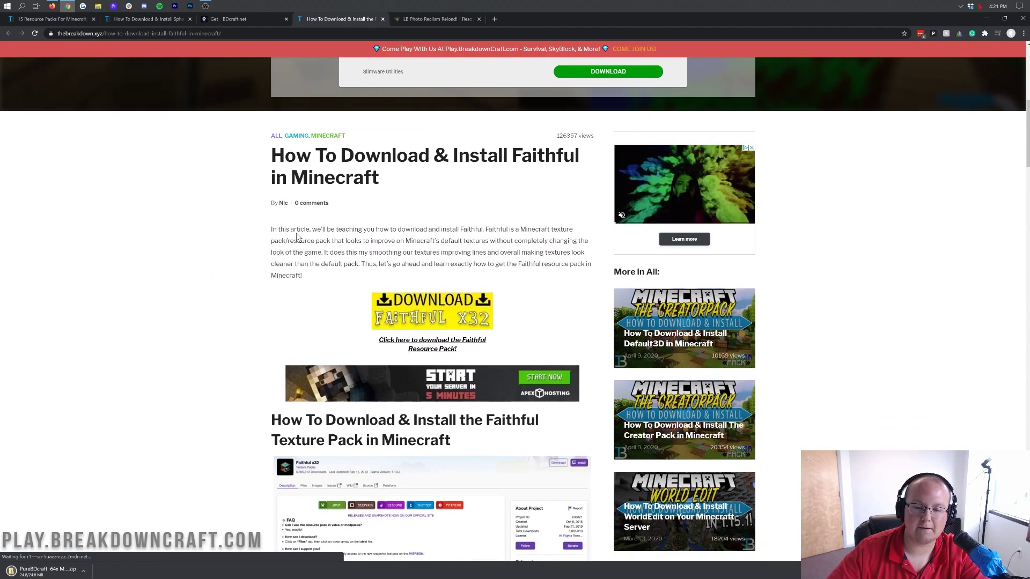
pyautogui.click(449, 304)
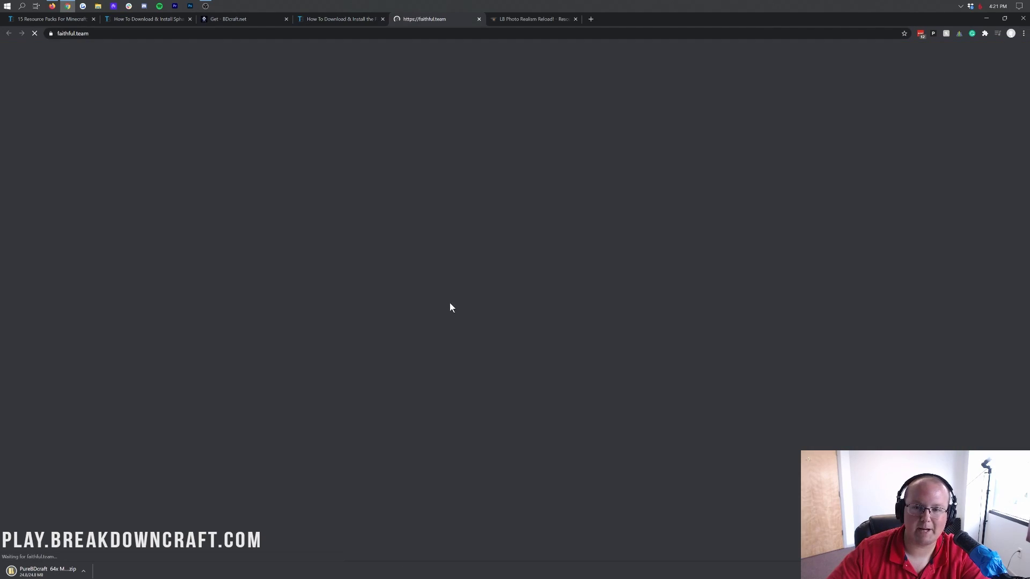
pyautogui.scroll(-2, 326, 211)
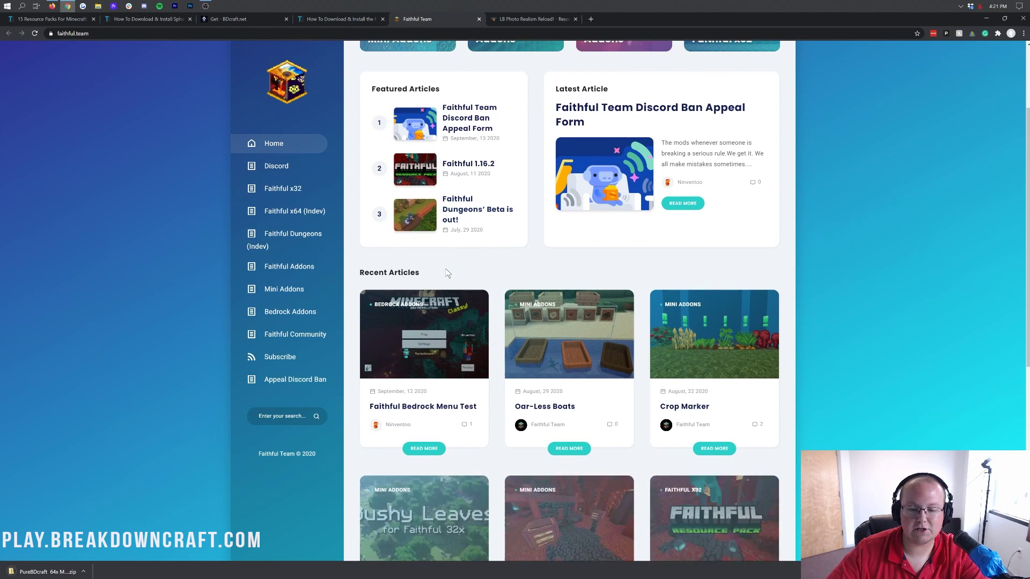
pyautogui.click(278, 188)
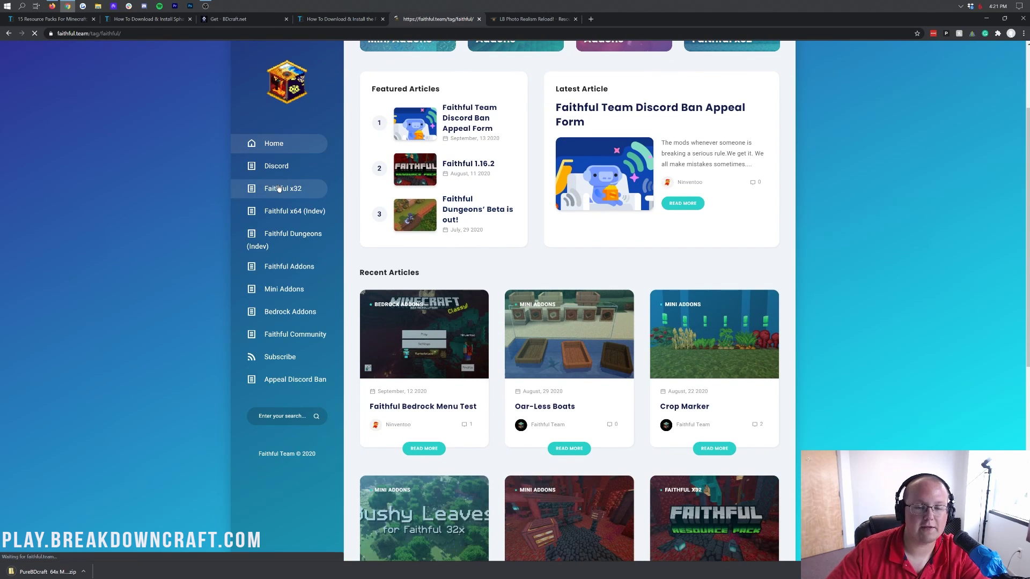
pyautogui.scroll(-1, 397, 255)
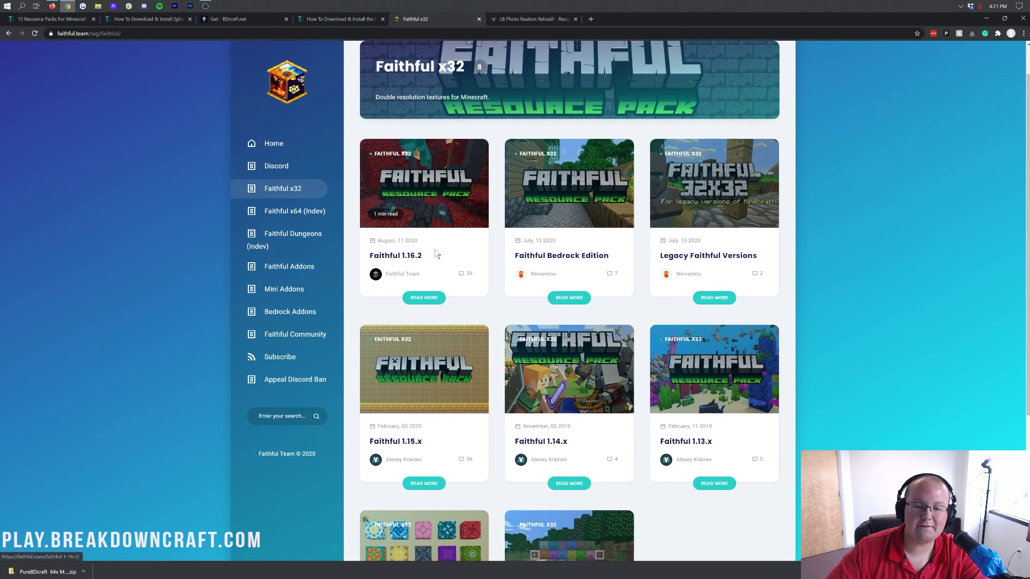
pyautogui.click(406, 263)
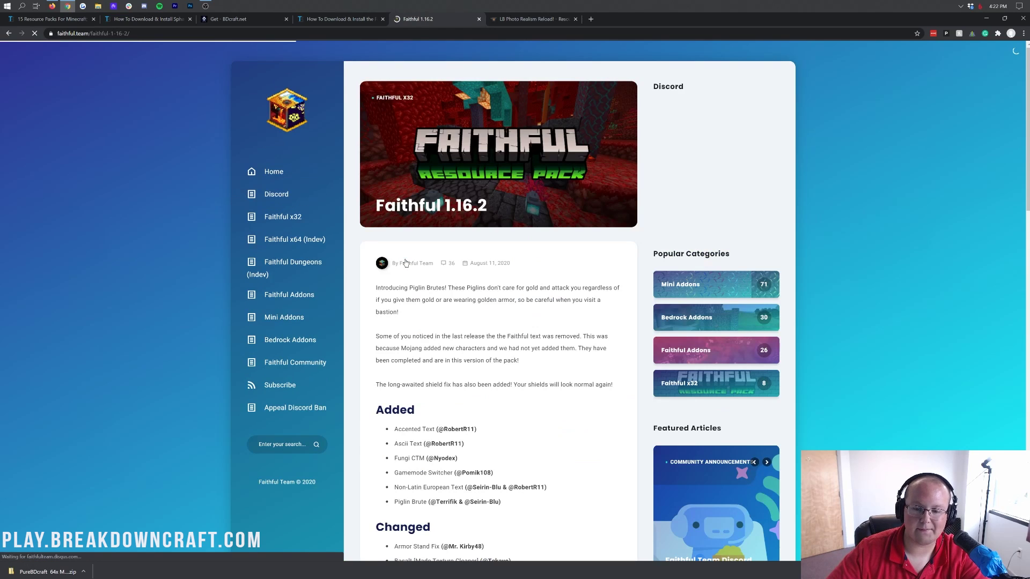
pyautogui.scroll(-5, 459, 301)
pyautogui.scroll(-9, 459, 301)
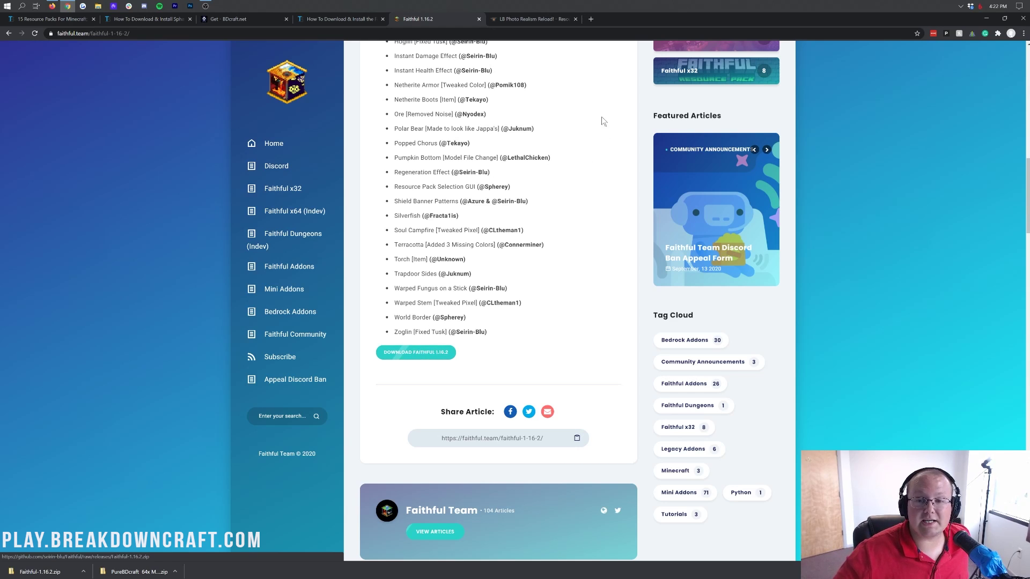
pyautogui.click(530, 19)
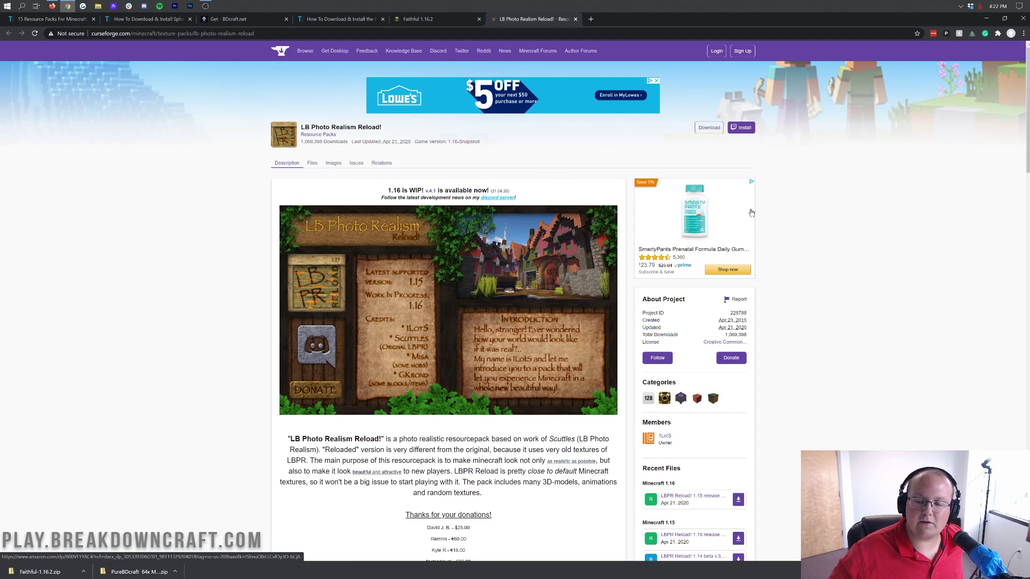
# Step: Download the Minecraft 1.16 LBPR Reload! file from Recent Files, then minimize Chrome
pyautogui.scroll(-5, 719, 193)
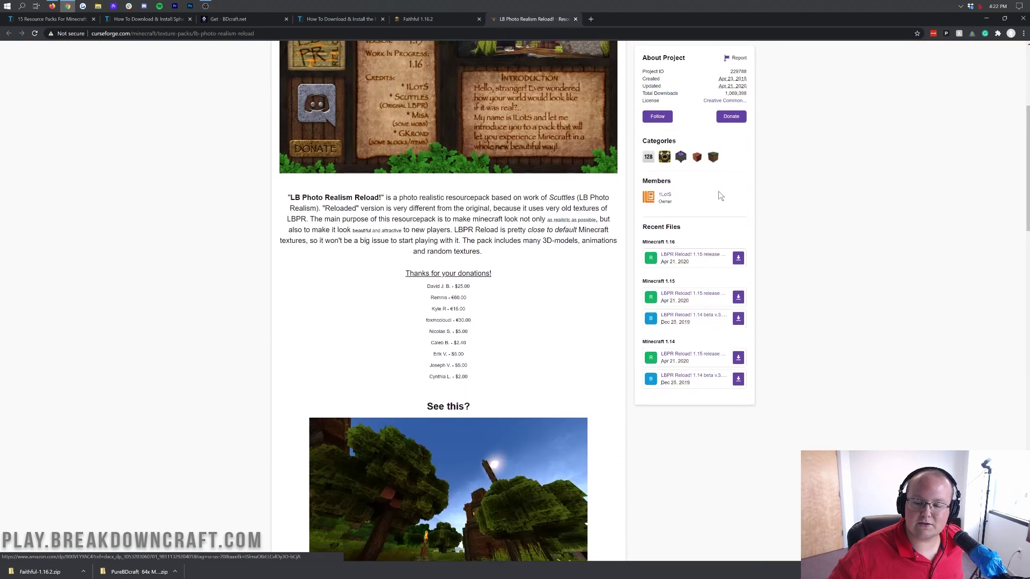
pyautogui.click(738, 257)
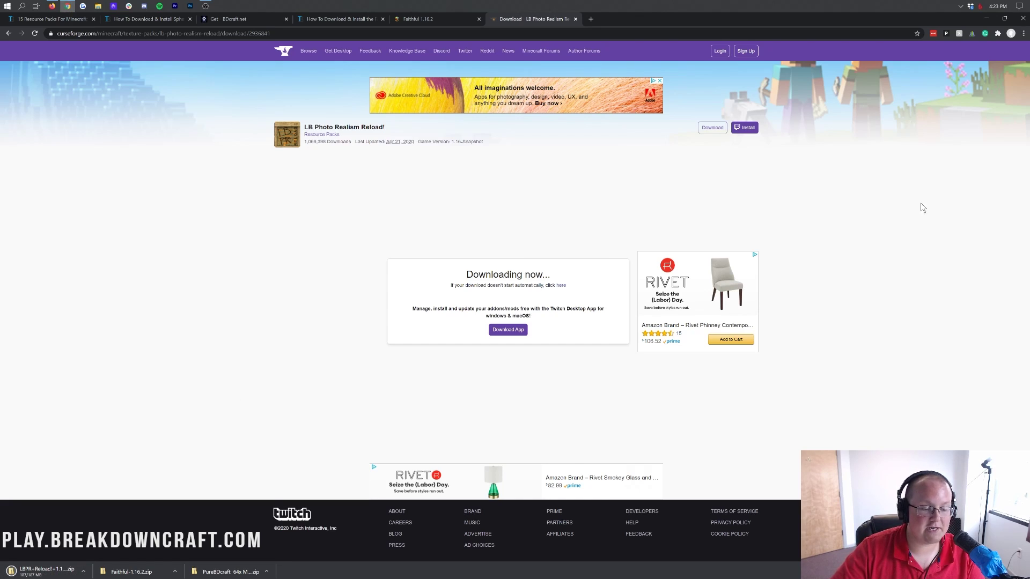
pyautogui.click(986, 19)
# Step: Line up the PureBDcraft and Faithful zips on the desktop and move the unconfirmed download aside
pyautogui.moveTo(72, 62); pyautogui.dragTo(126, 67)
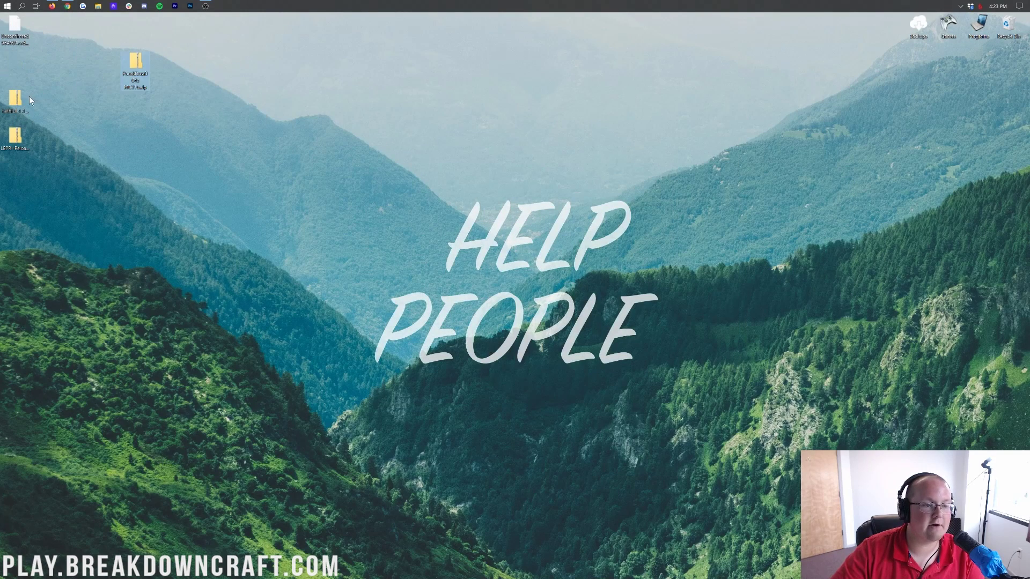
pyautogui.moveTo(23, 100); pyautogui.dragTo(194, 67)
pyautogui.moveTo(15, 137); pyautogui.dragTo(226, 77)
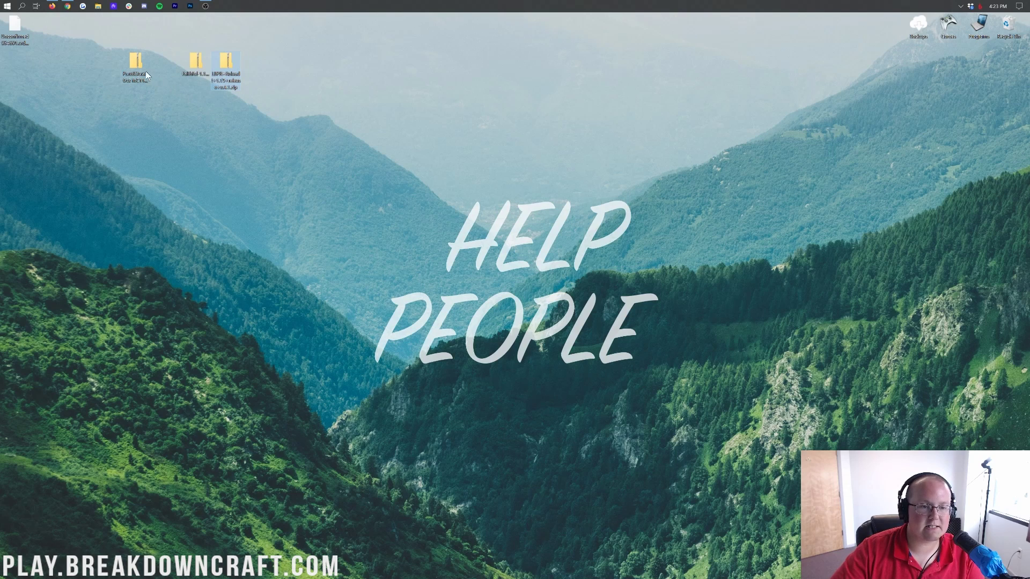
pyautogui.moveTo(146, 70); pyautogui.dragTo(176, 71)
pyautogui.moveTo(15, 24); pyautogui.dragTo(634, 456)
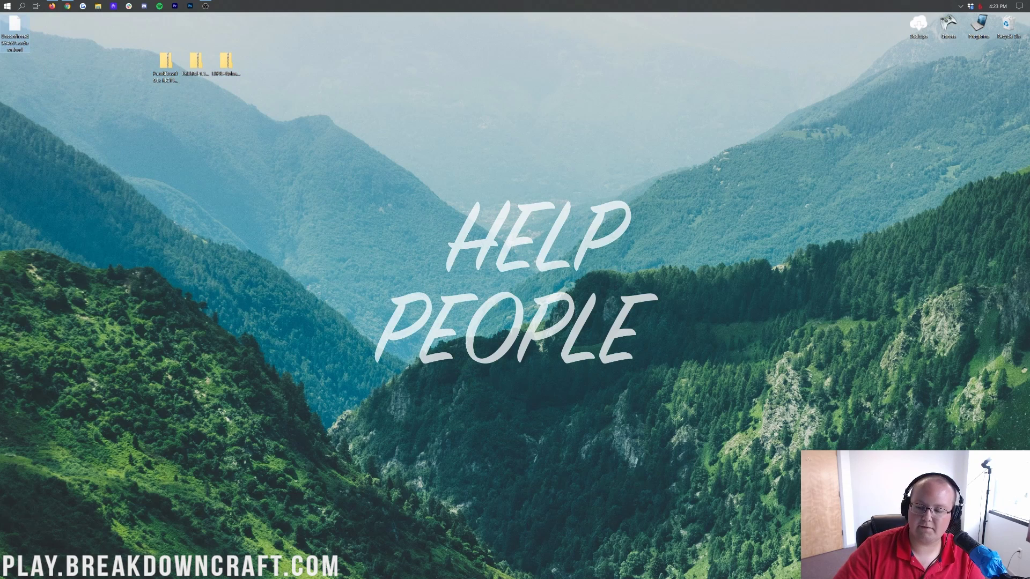
pyautogui.moveTo(831, 483); pyautogui.dragTo(859, 510)
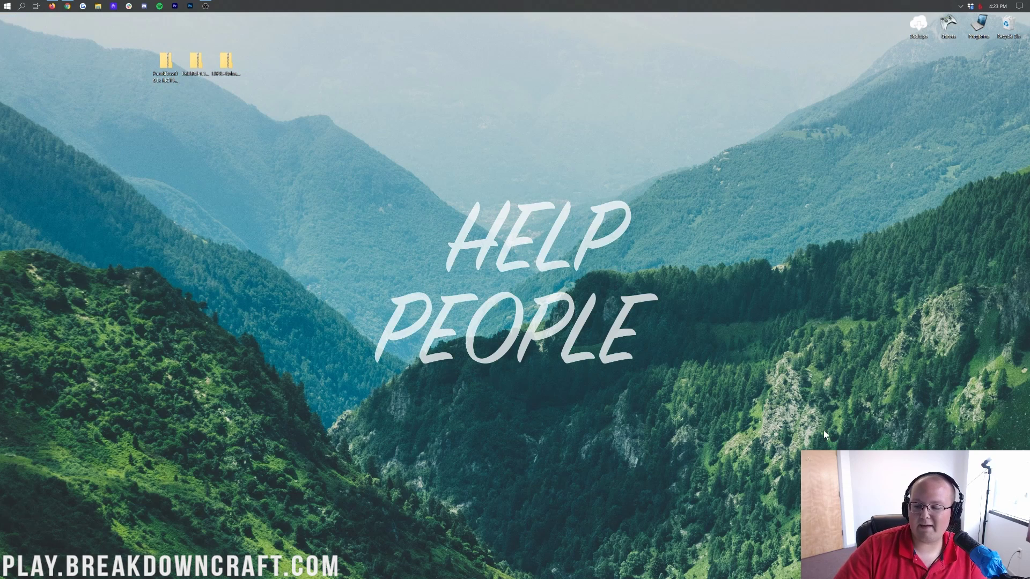
# Step: Open Downloads via a Start search for 'download', drag the three zips over, then close it
pyautogui.click(7, 7)
pyautogui.write('download')
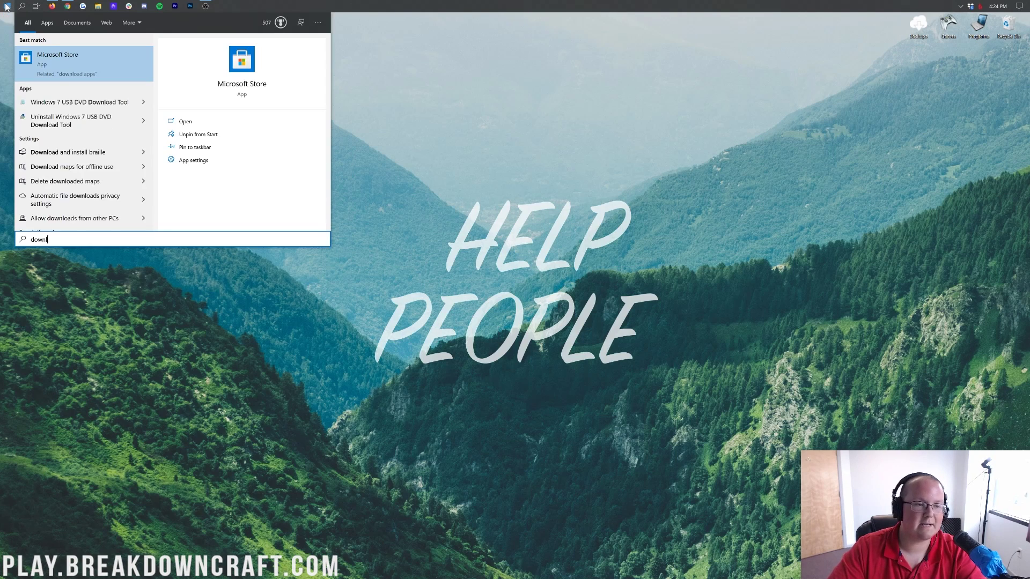
pyautogui.click(64, 109)
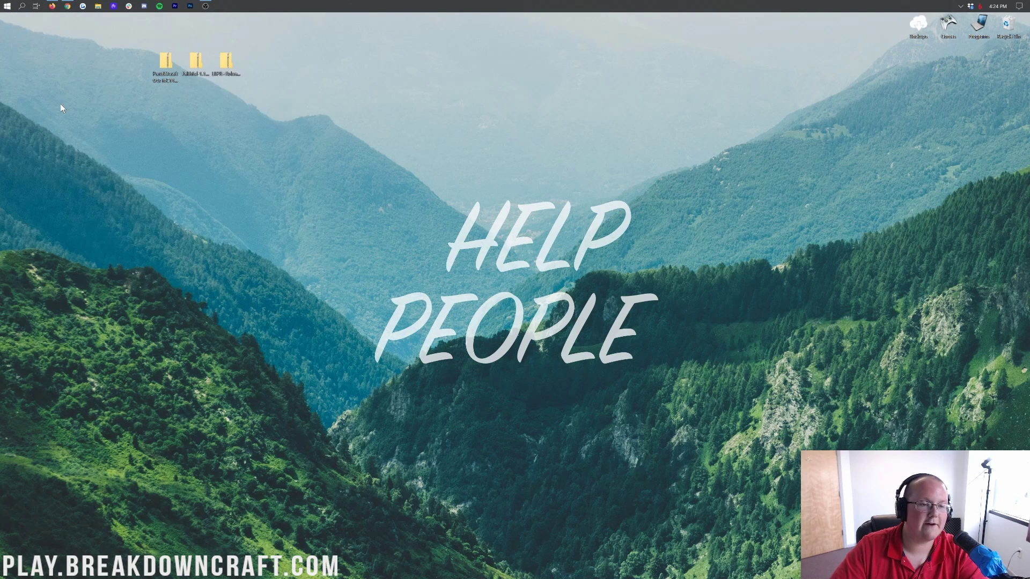
pyautogui.moveTo(138, 71); pyautogui.dragTo(231, 53)
pyautogui.click(302, 65)
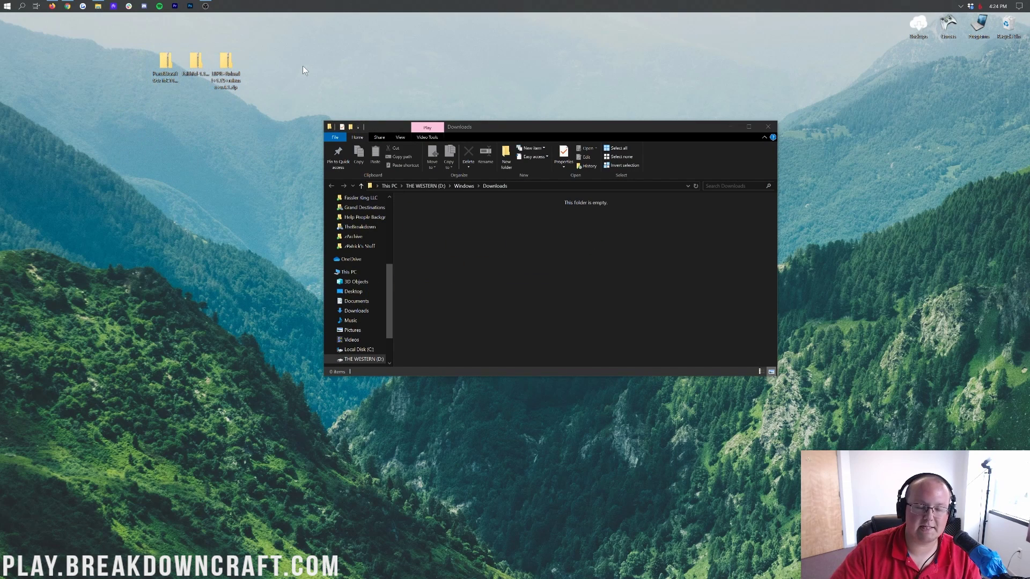
pyautogui.click(767, 122)
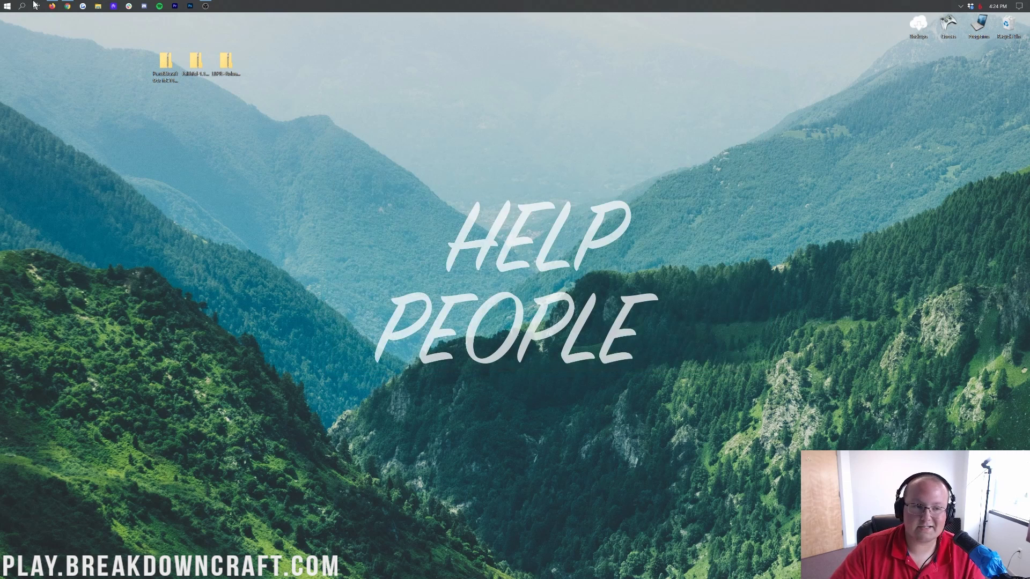
pyautogui.click(4, 6)
# Step: Launch the Minecraft Launcher via a Start search for 'mine' and play the Latest release (1.16.3)
pyautogui.click(3, 5)
pyautogui.click(3, 5)
pyautogui.write('mine')
pyautogui.press('Return')
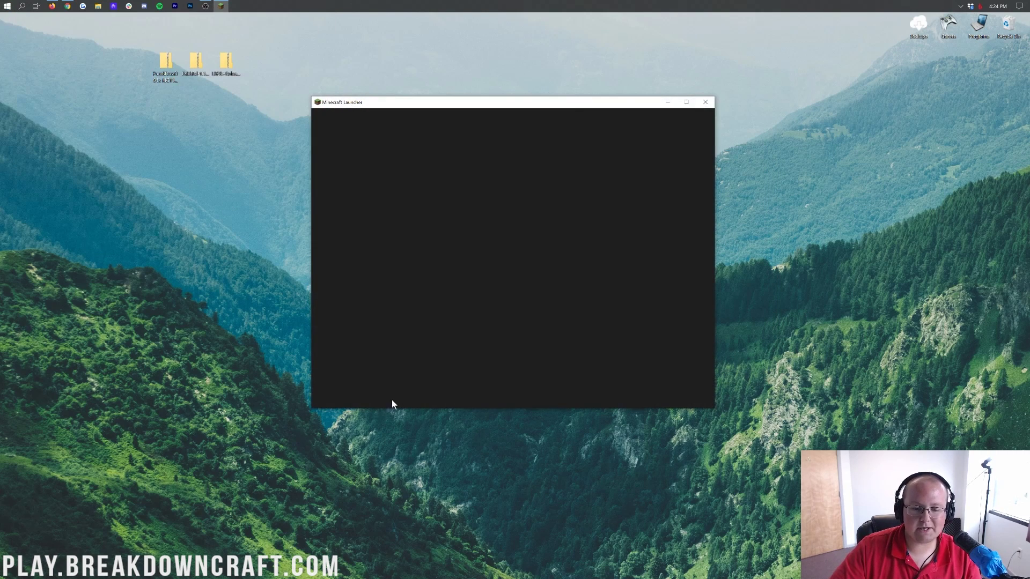
pyautogui.click(403, 394)
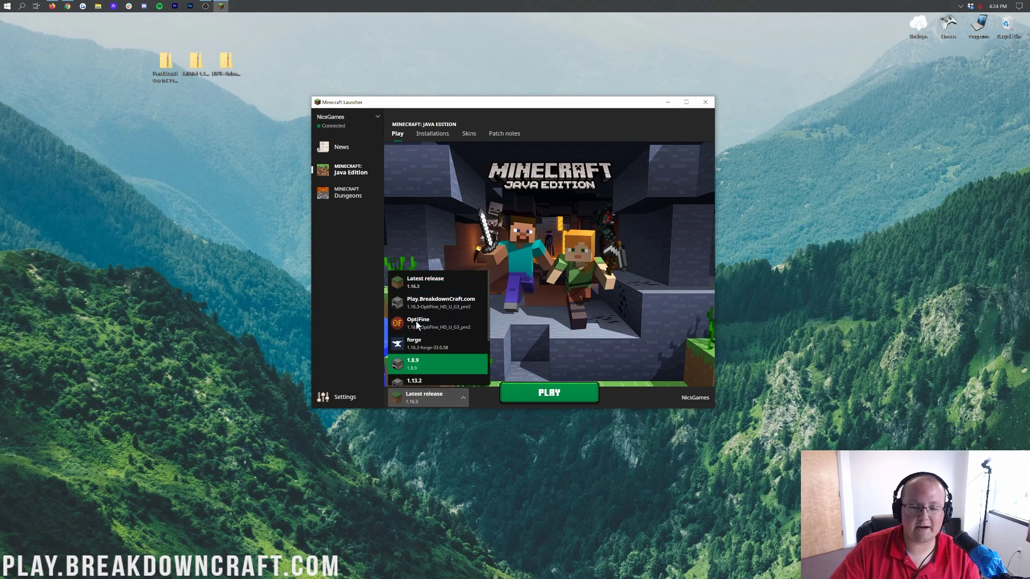
pyautogui.click(423, 288)
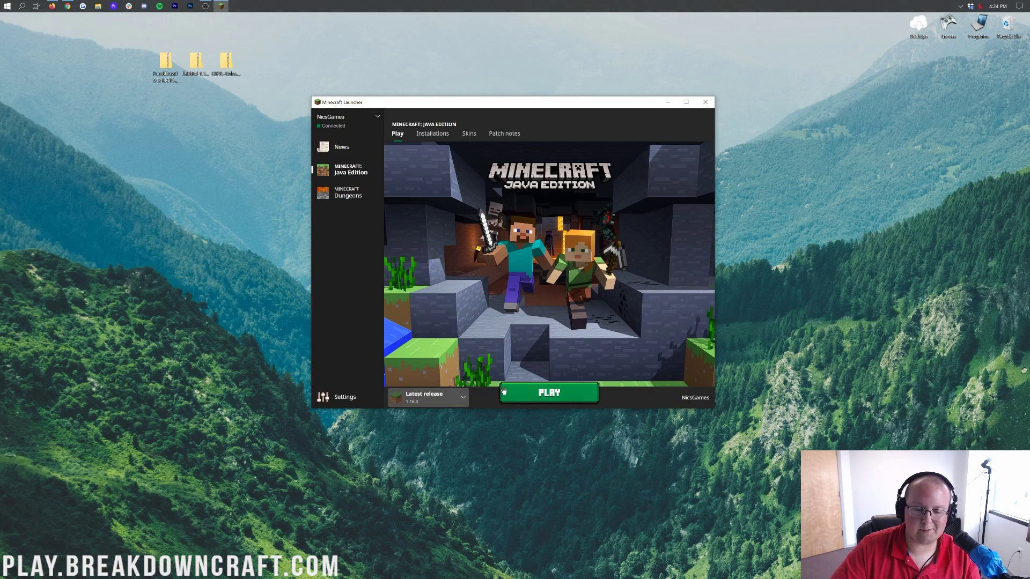
pyautogui.click(553, 391)
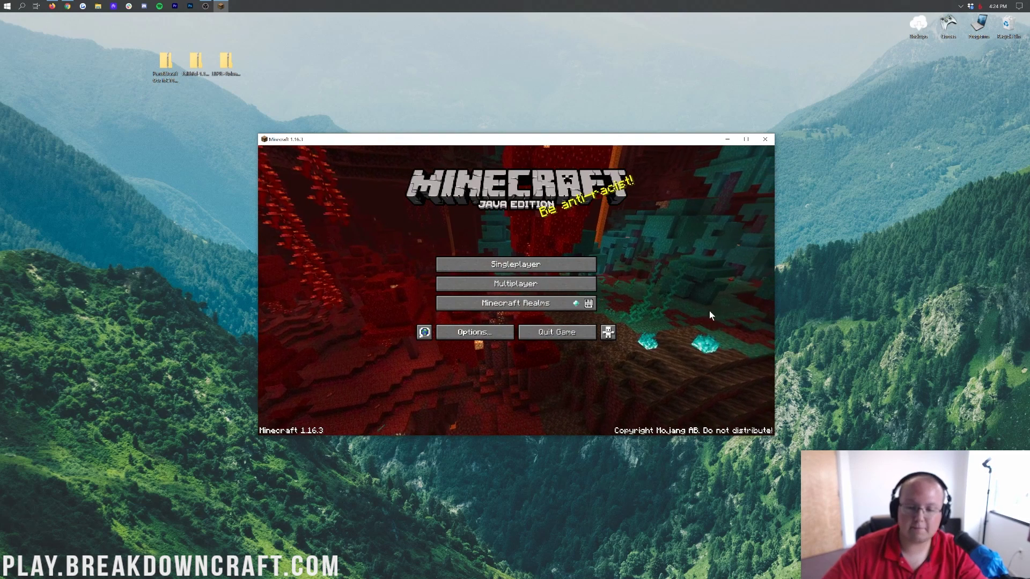
# Step: In Options > Resource Packs, add then remove Programmer Art, and open the pack folder
pyautogui.click(467, 328)
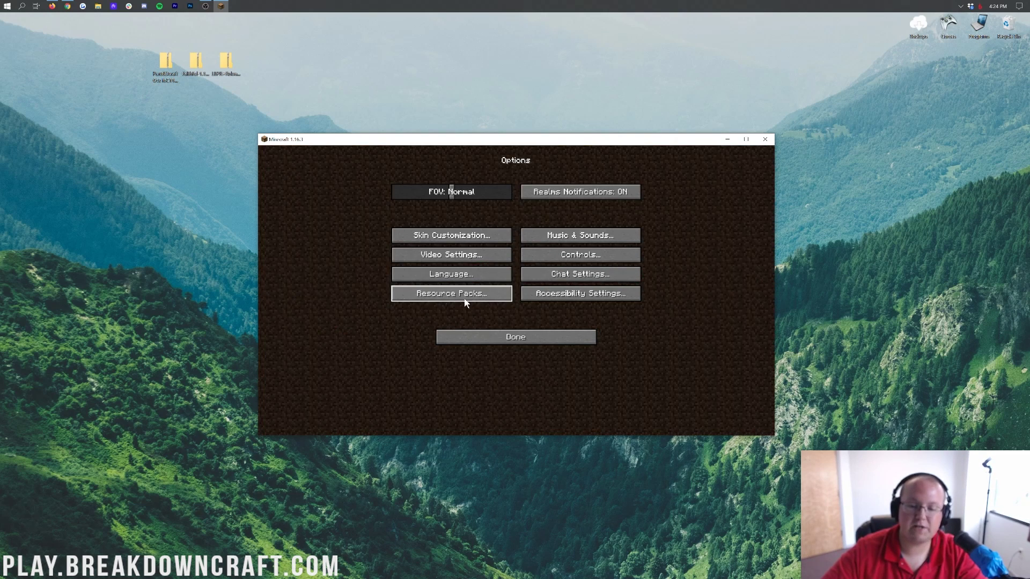
pyautogui.click(445, 304)
pyautogui.moveTo(430, 186)
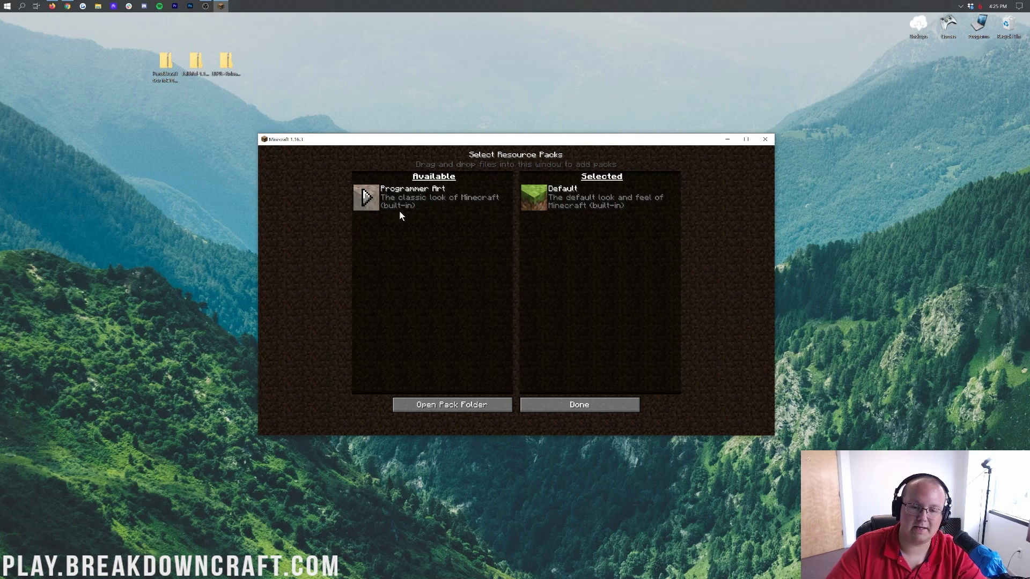
pyautogui.click(366, 198)
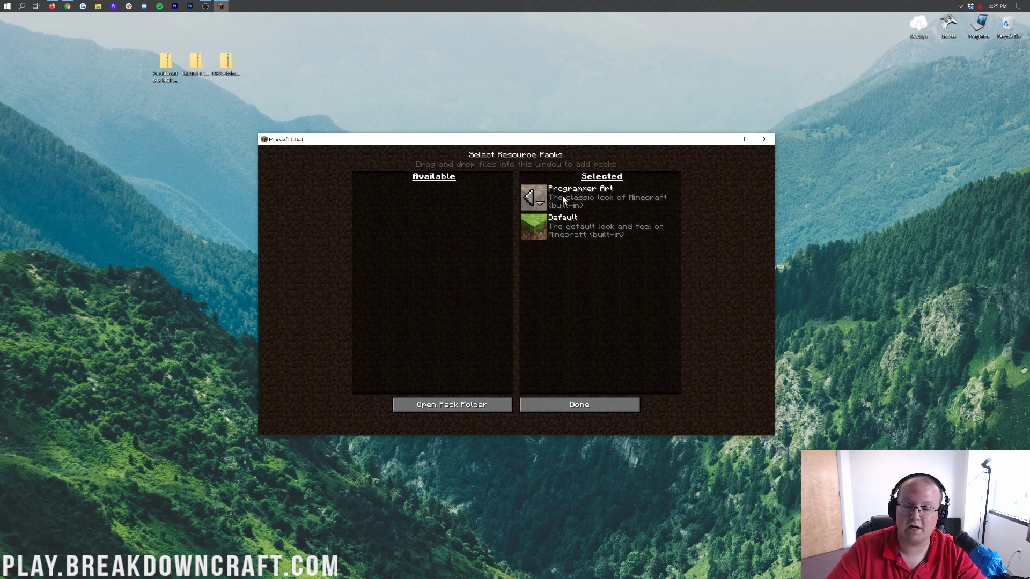
pyautogui.click(527, 205)
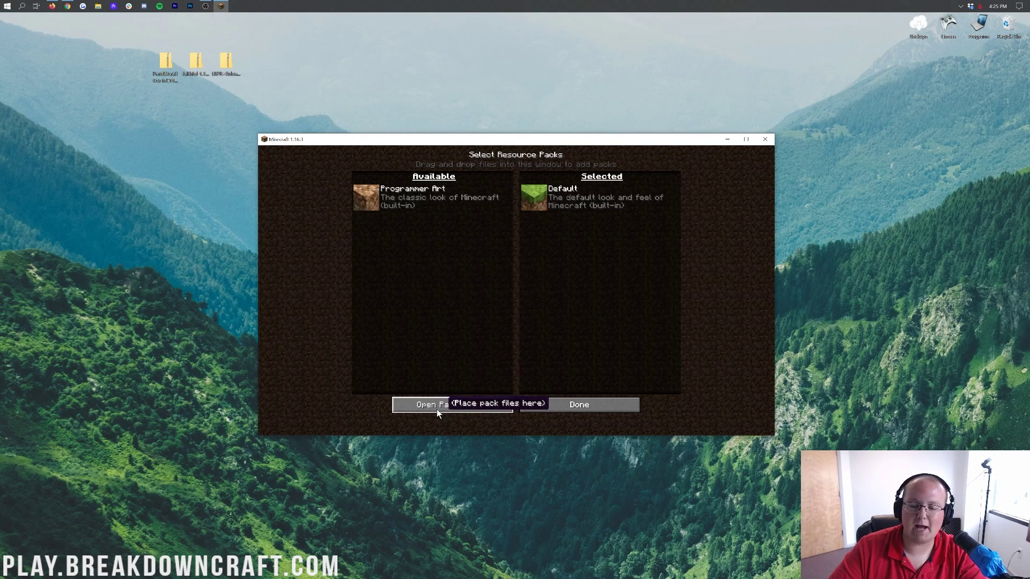
pyautogui.click(469, 408)
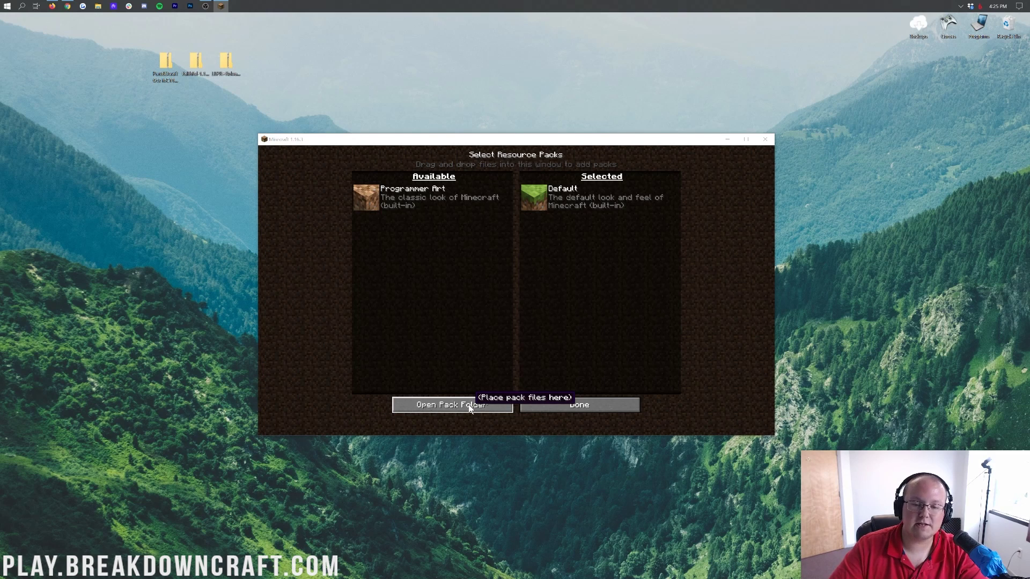
# Step: Copy the Faithful, PureBDcraft and LBPR Reload zips from the desktop into resourcepacks
pyautogui.moveTo(433, 130); pyautogui.dragTo(406, 153)
pyautogui.moveTo(95, 27); pyautogui.dragTo(272, 79)
pyautogui.moveTo(165, 63); pyautogui.dragTo(498, 320)
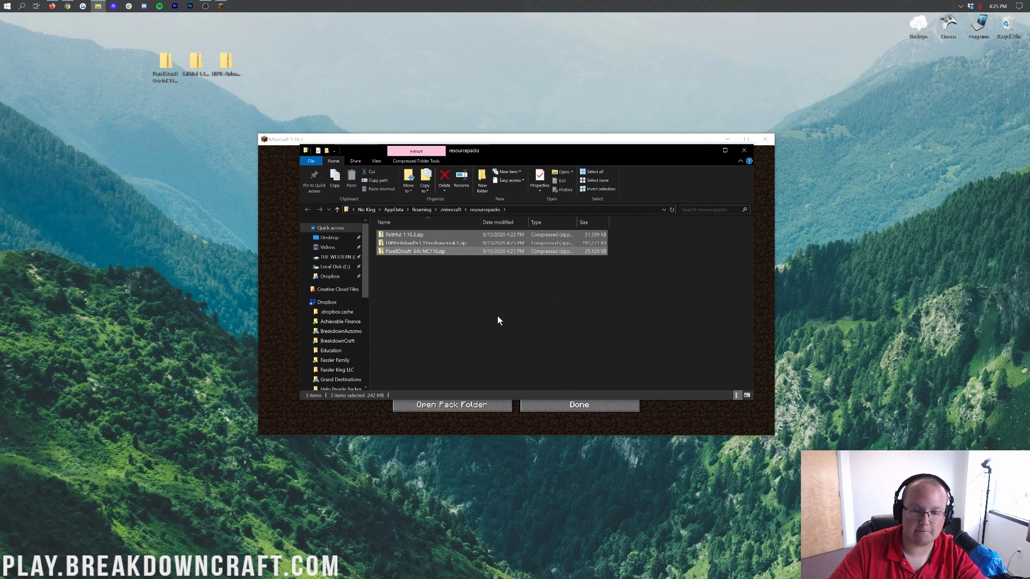
pyautogui.click(278, 239)
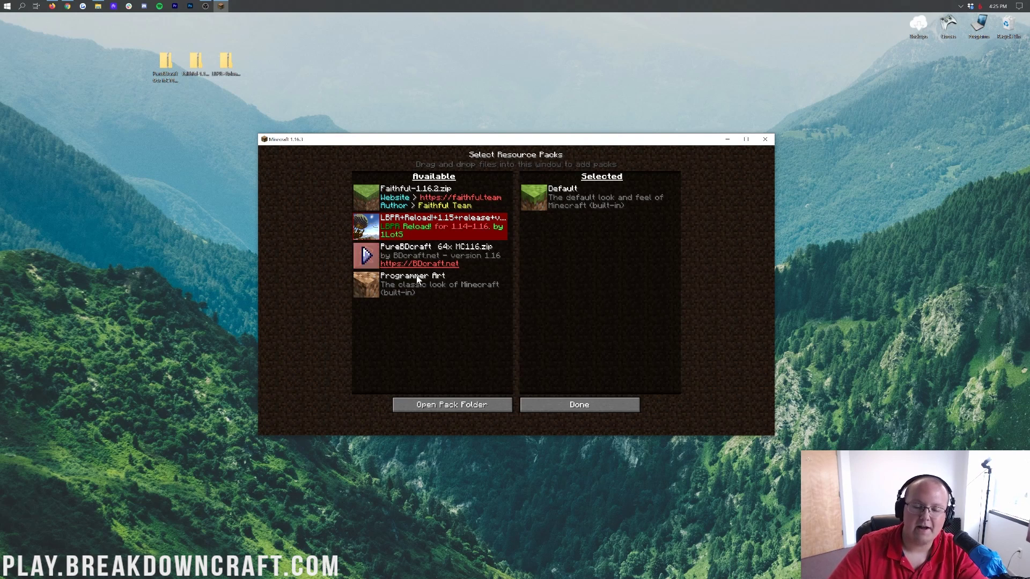
# Step: Refresh the pack list and activate Faithful-1.16.2.zip above Default
pyautogui.click(574, 404)
pyautogui.click(482, 295)
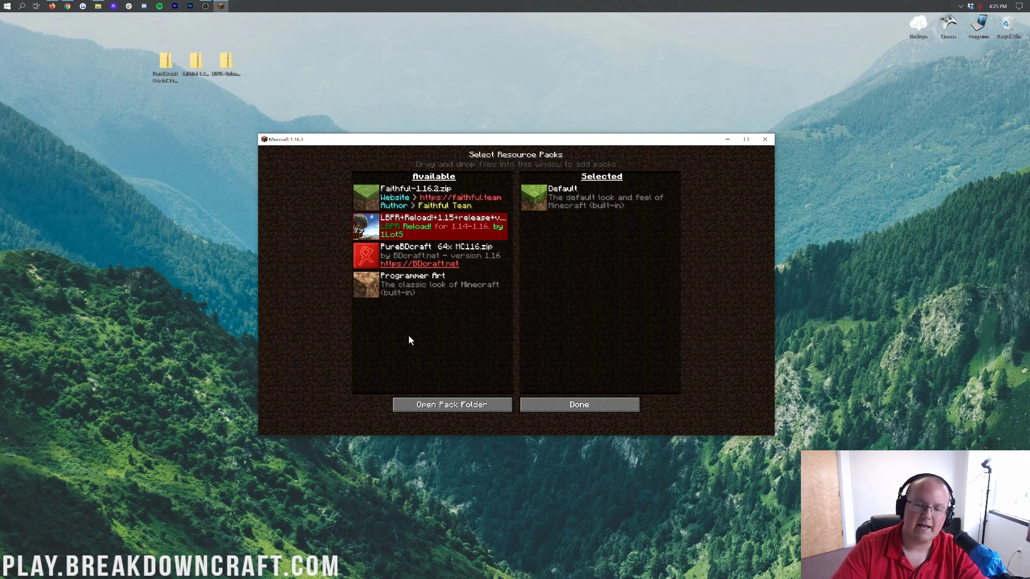
pyautogui.rightClick(225, 56)
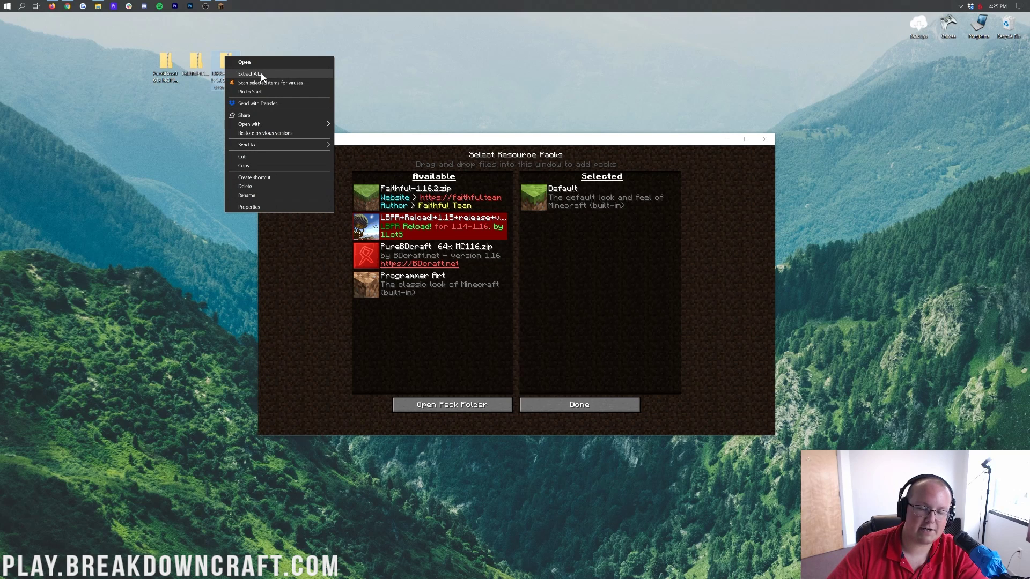
pyautogui.click(385, 75)
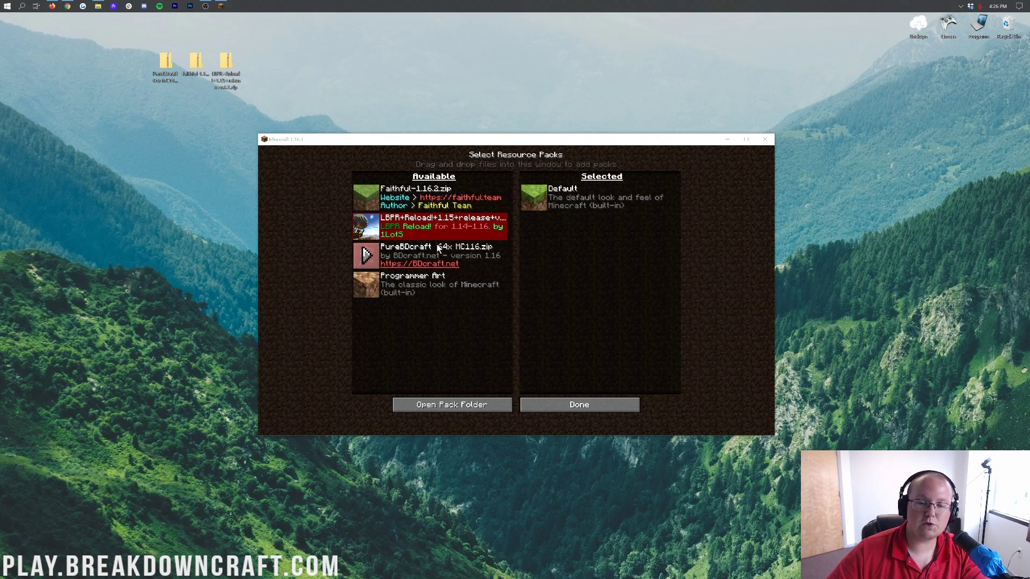
pyautogui.click(365, 200)
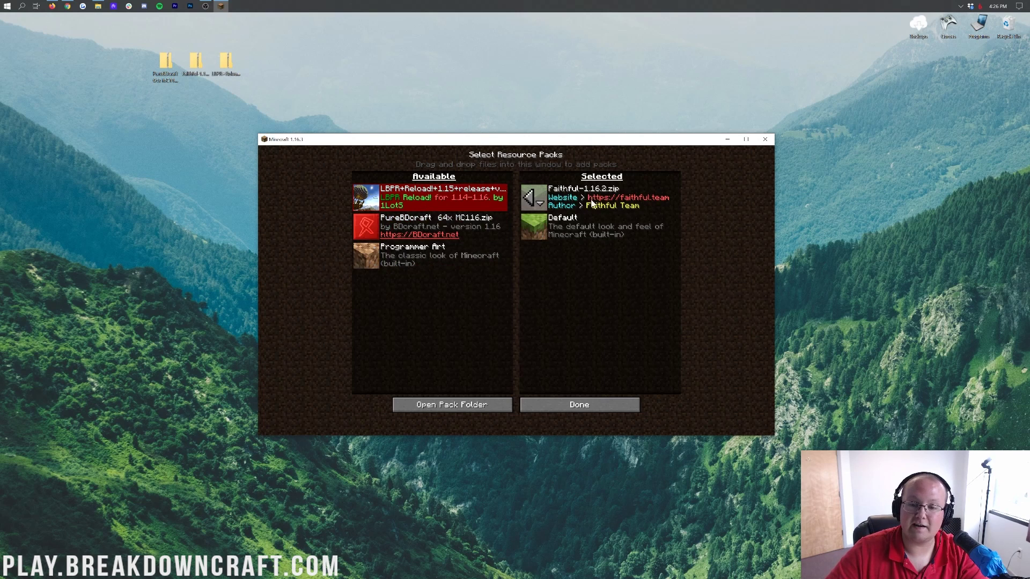
pyautogui.click(596, 401)
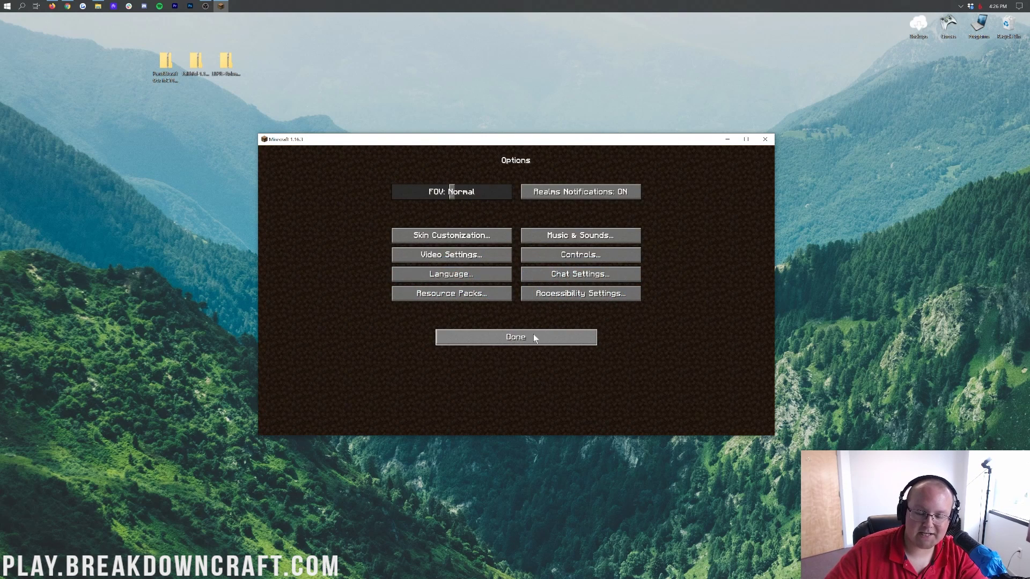
# Step: Join the BreakdownCraft server from the Multiplayer list
pyautogui.click(534, 336)
pyautogui.click(520, 283)
pyautogui.doubleClick(504, 191)
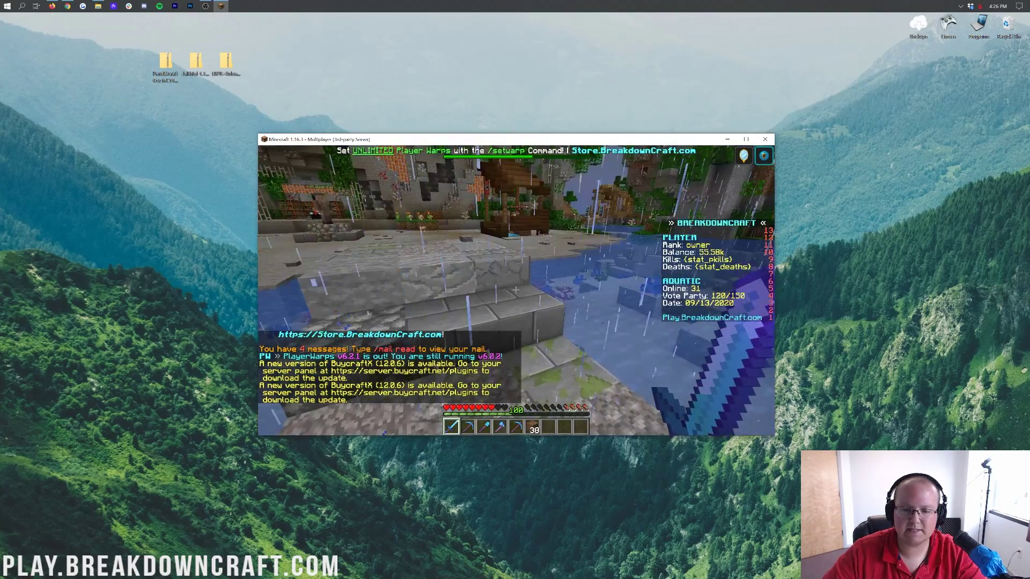
# Step: Hide the scoreboard with the /fb toggle command and bring up the Game Menu
pyautogui.press('/')
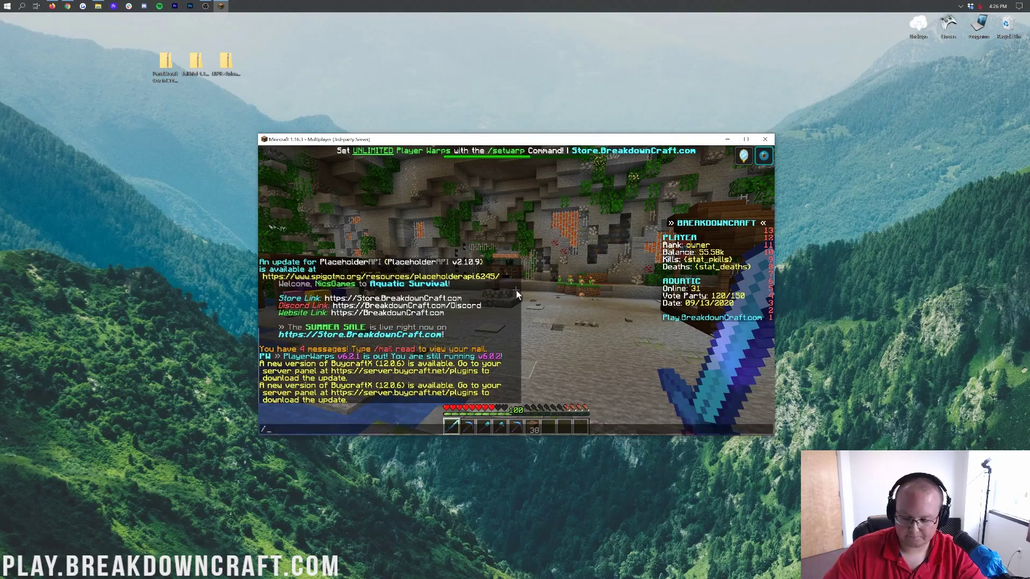
pyautogui.write('fb toggle')
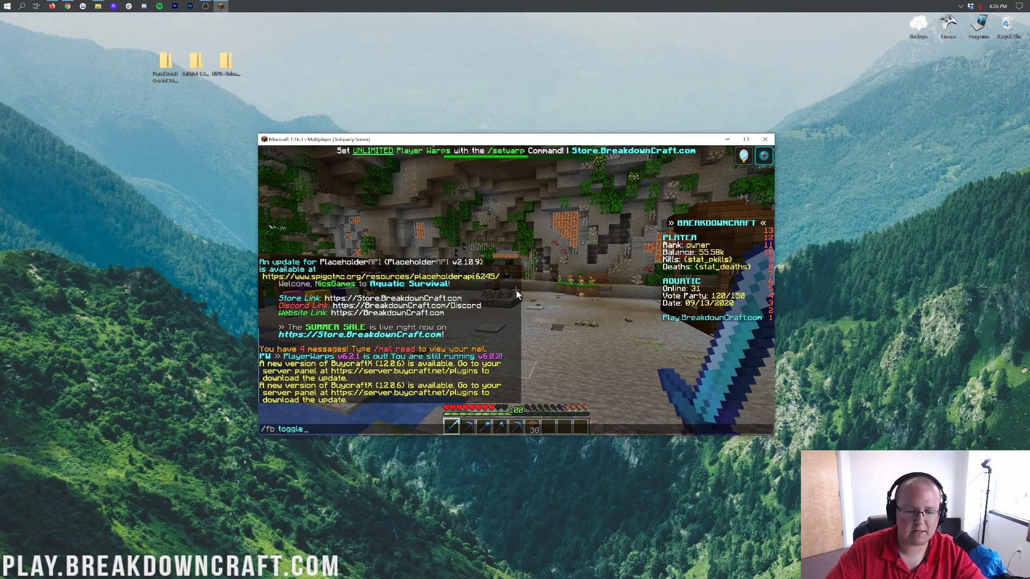
pyautogui.press('Return')
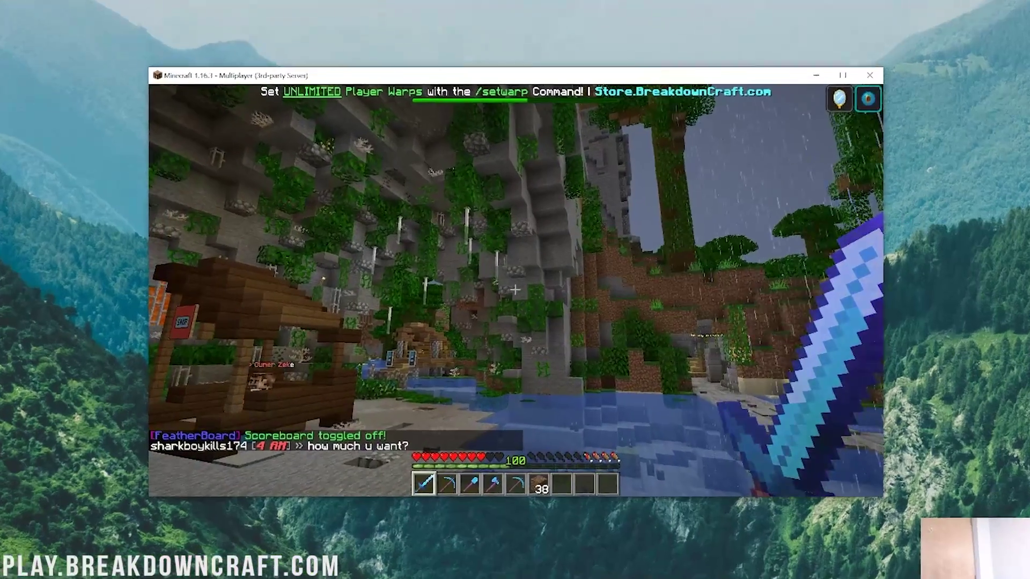
pyautogui.press('Escape')
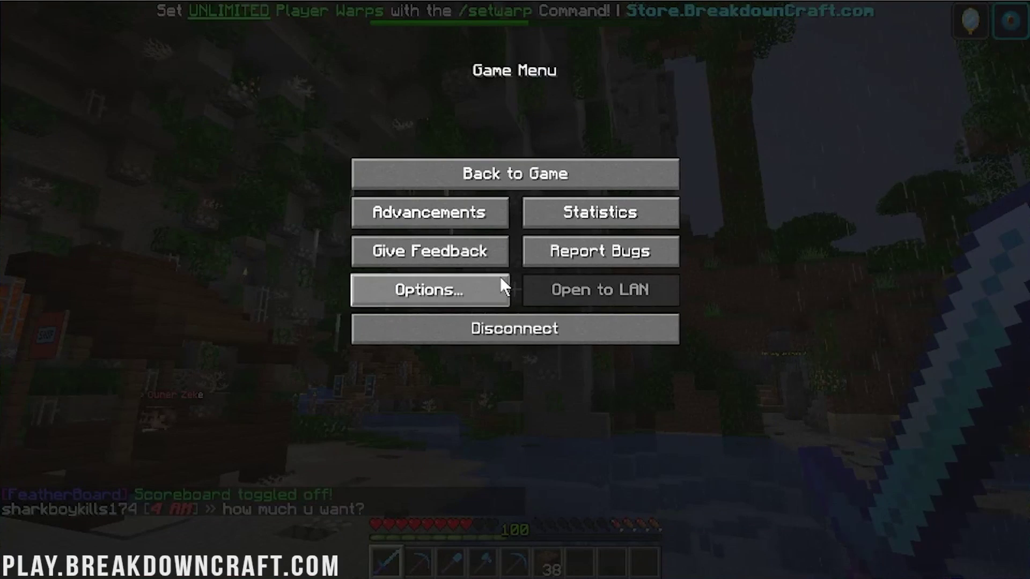
pyautogui.press('Escape')
pyautogui.press('Escape')
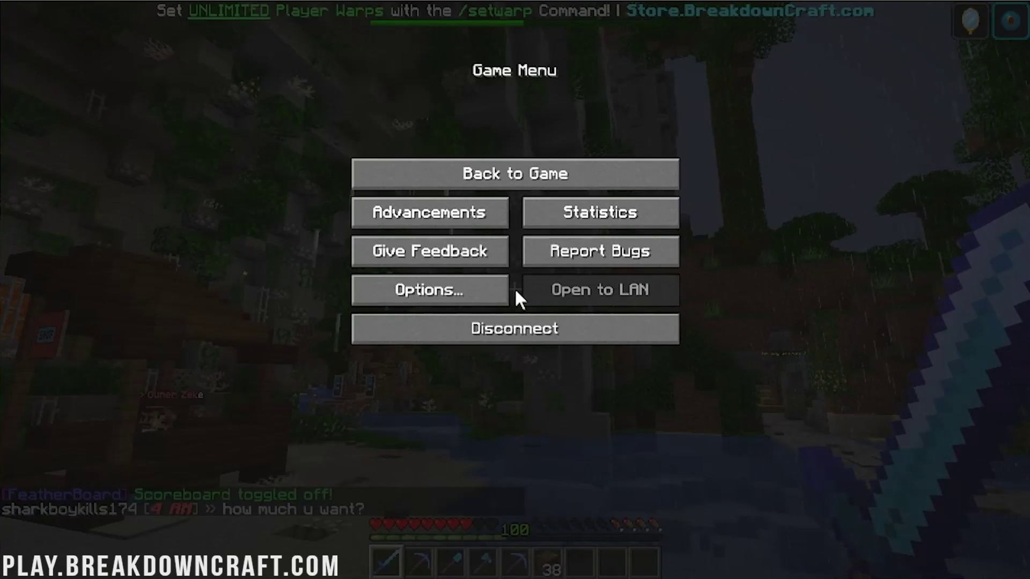
# Step: Replace Faithful-1.16.2 with PureBDcraft 64x MC116 as the active resource pack
pyautogui.click(487, 290)
pyautogui.click(486, 296)
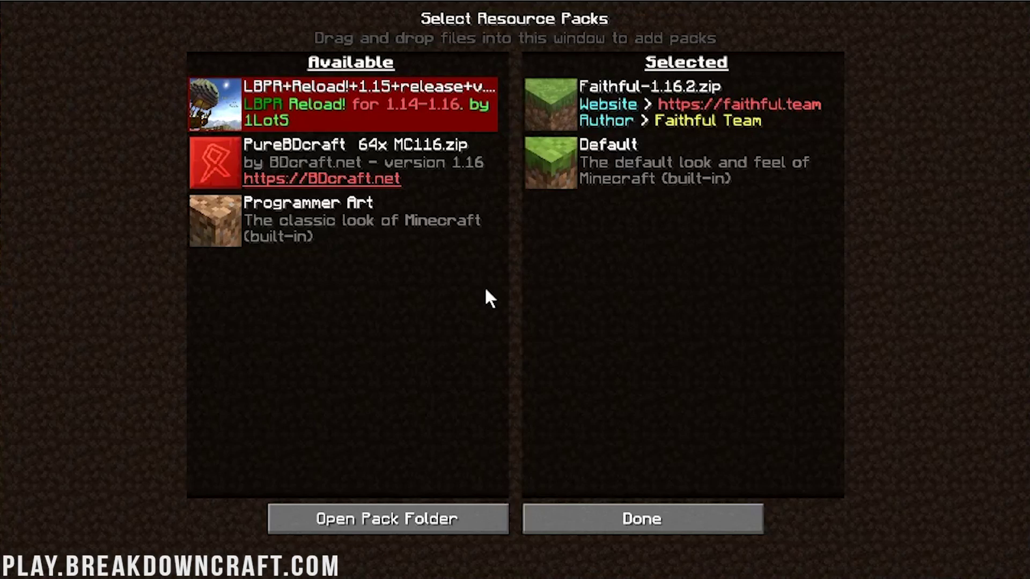
pyautogui.moveTo(228, 174)
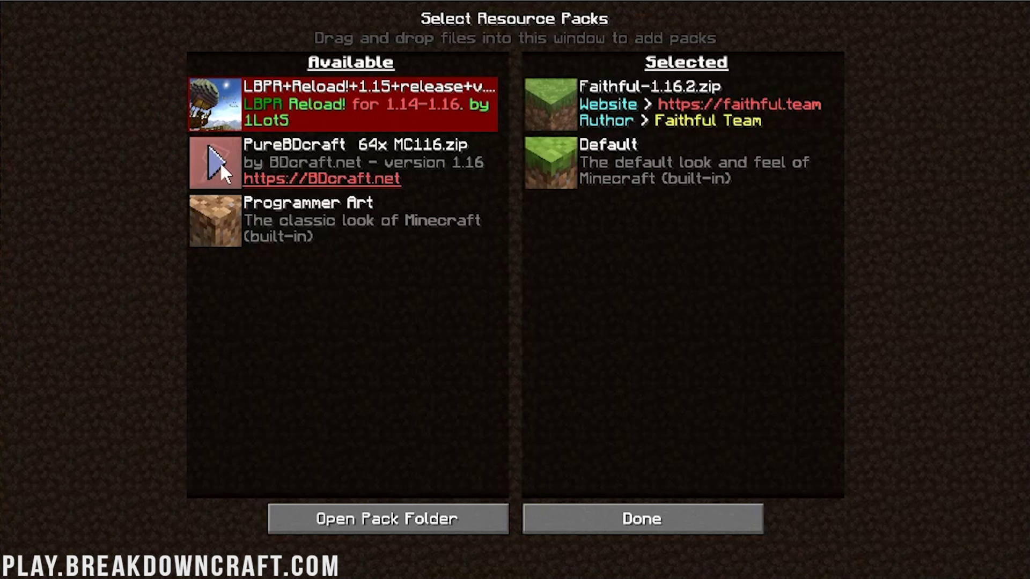
pyautogui.click(219, 164)
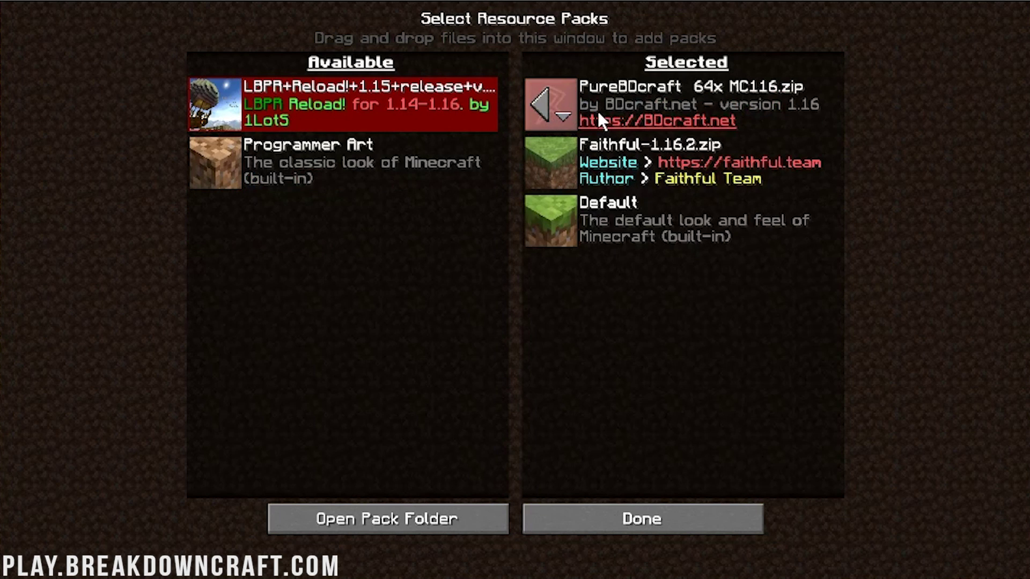
pyautogui.click(542, 164)
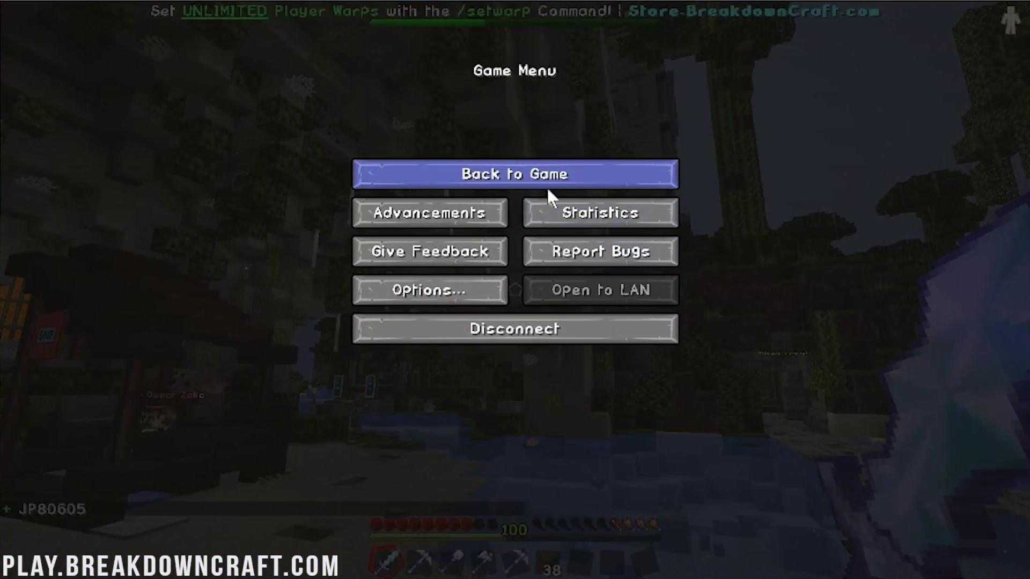
pyautogui.click(546, 185)
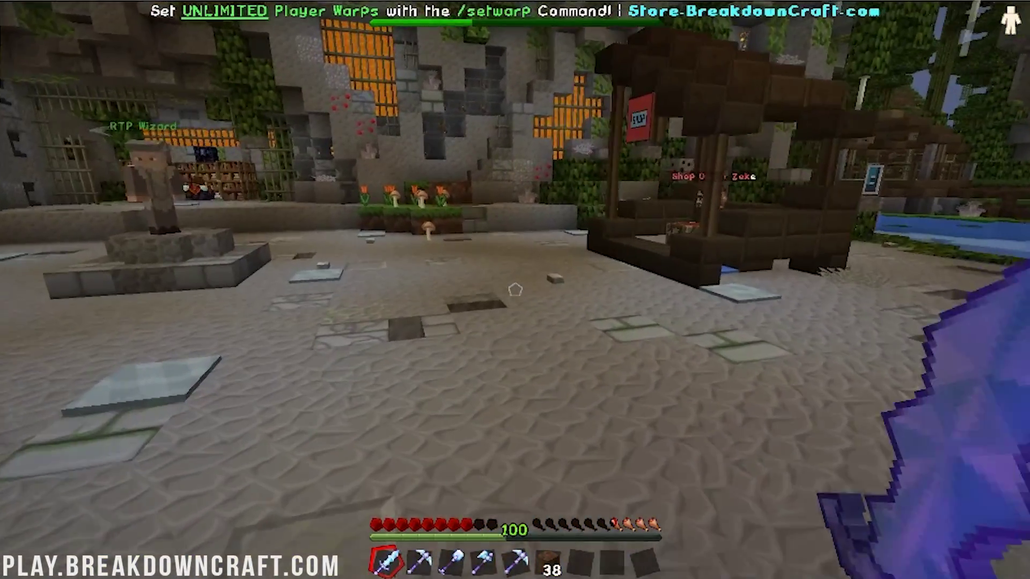
# Step: Walk past the shop stall and across the stone bridge to view BDcraft textures
pyautogui.press('w')
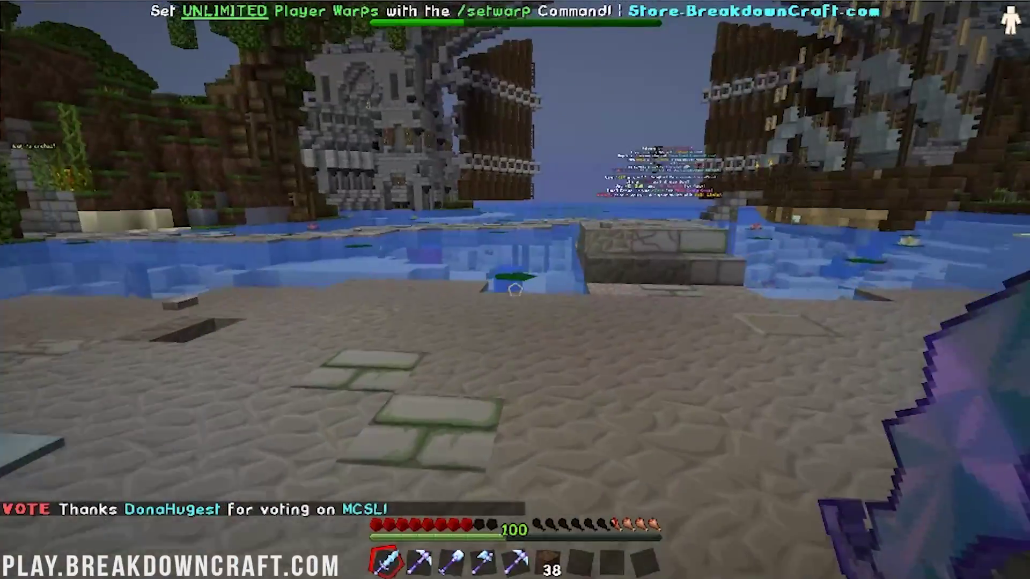
pyautogui.press('w')
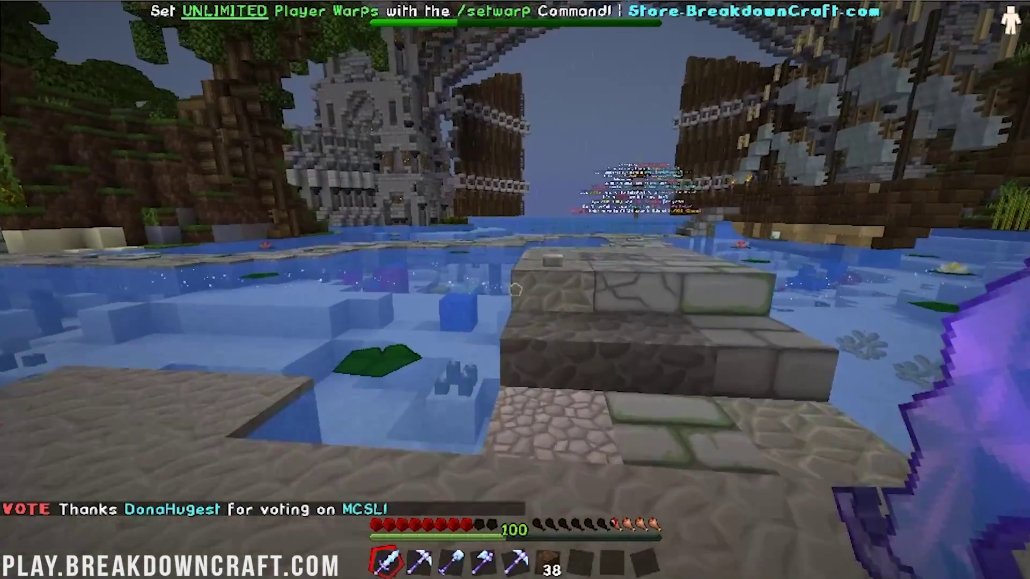
pyautogui.press('w')
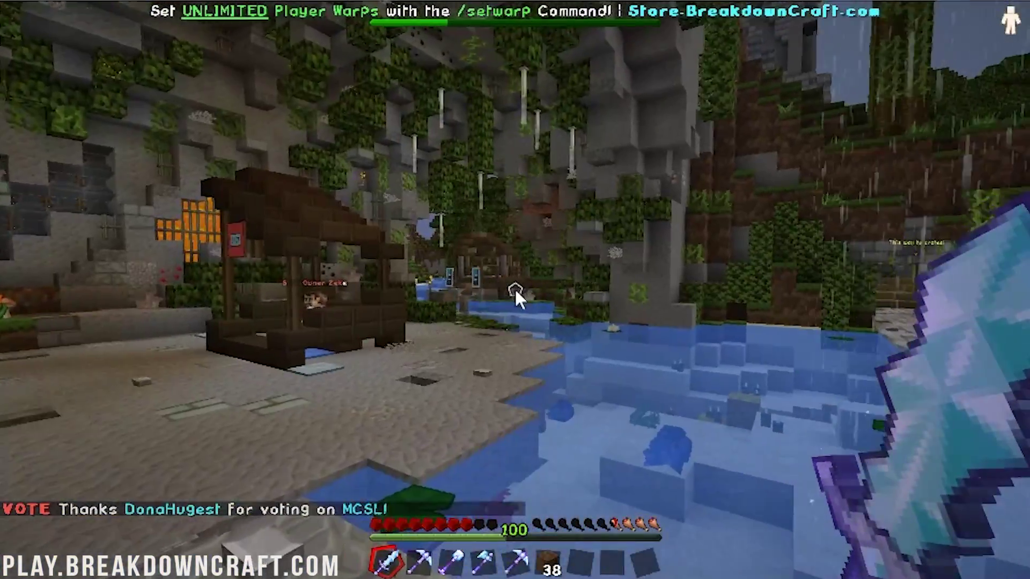
pyautogui.press('Escape')
pyautogui.click(499, 297)
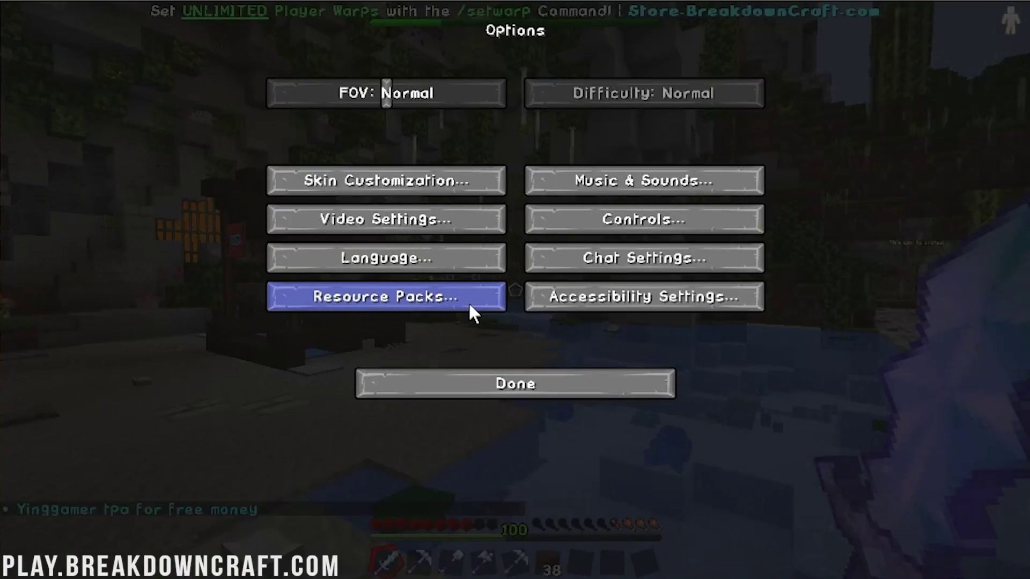
# Step: Remove PureBDcraft and activate the older LBPR Reload pack, accepting the version warning
pyautogui.click(468, 301)
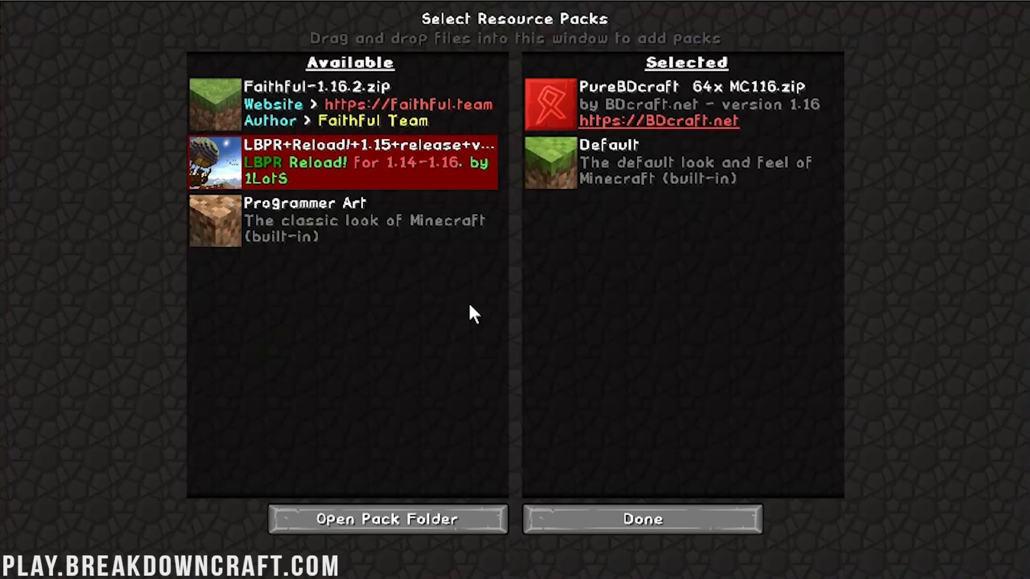
pyautogui.click(539, 120)
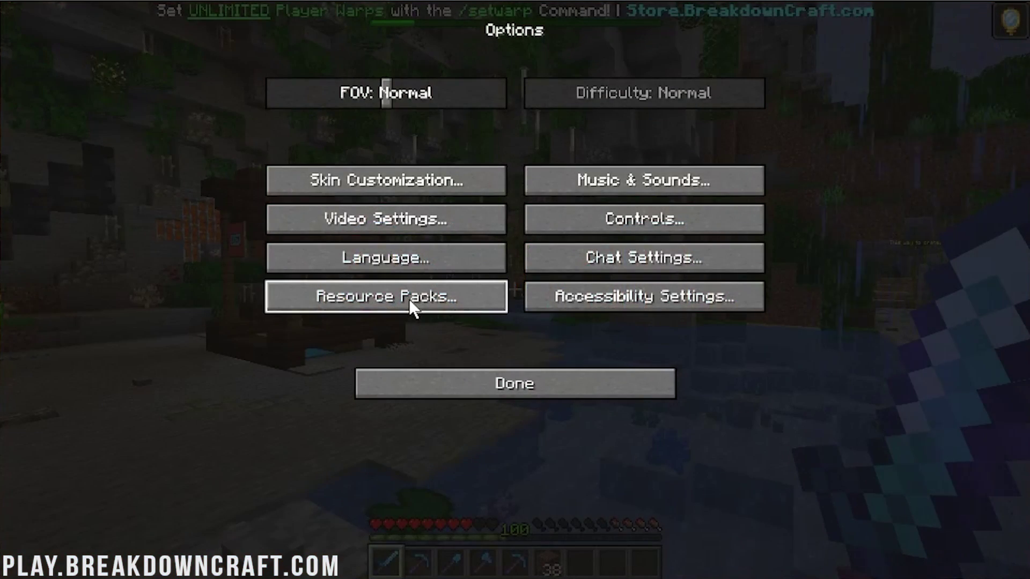
pyautogui.click(408, 297)
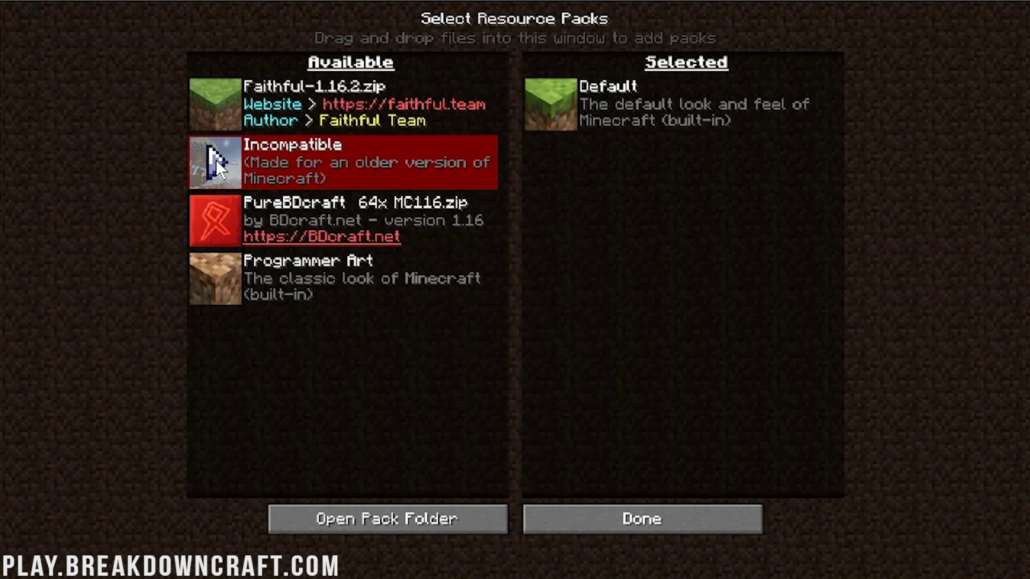
pyautogui.click(216, 160)
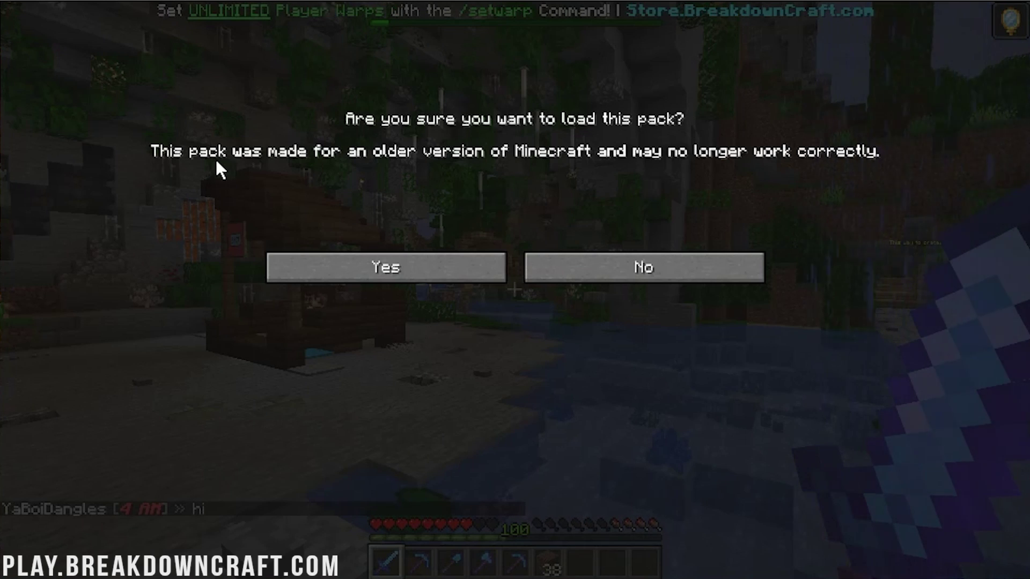
pyautogui.click(422, 278)
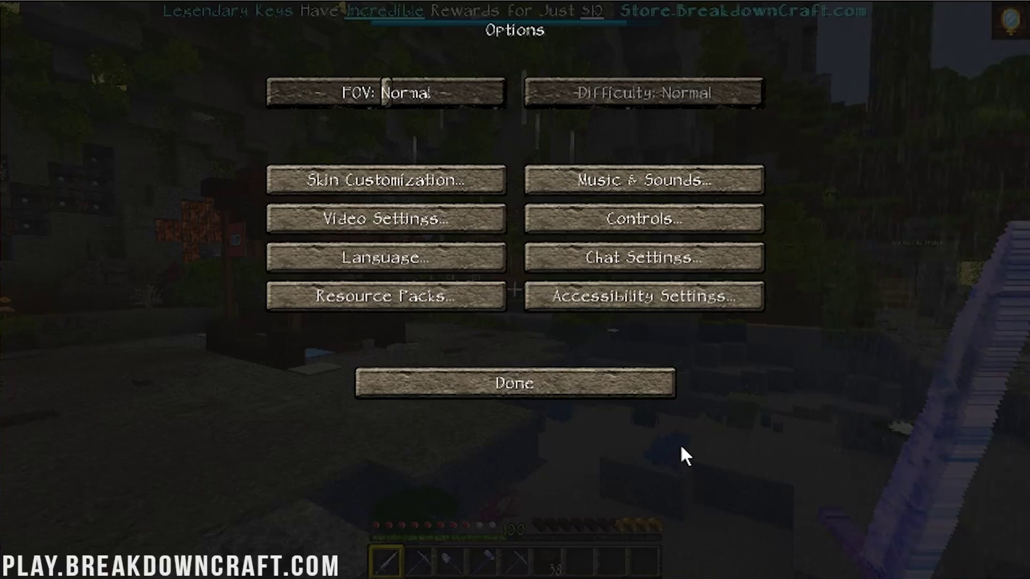
# Step: Resume the game and walk toward the arch to inspect the LBPR Reload textures
pyautogui.click(494, 385)
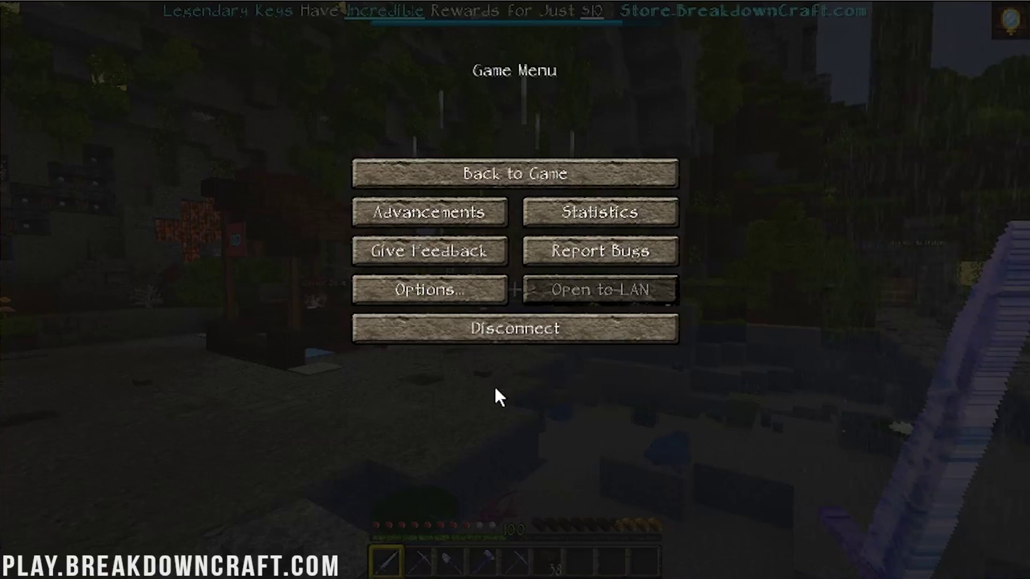
pyautogui.click(494, 173)
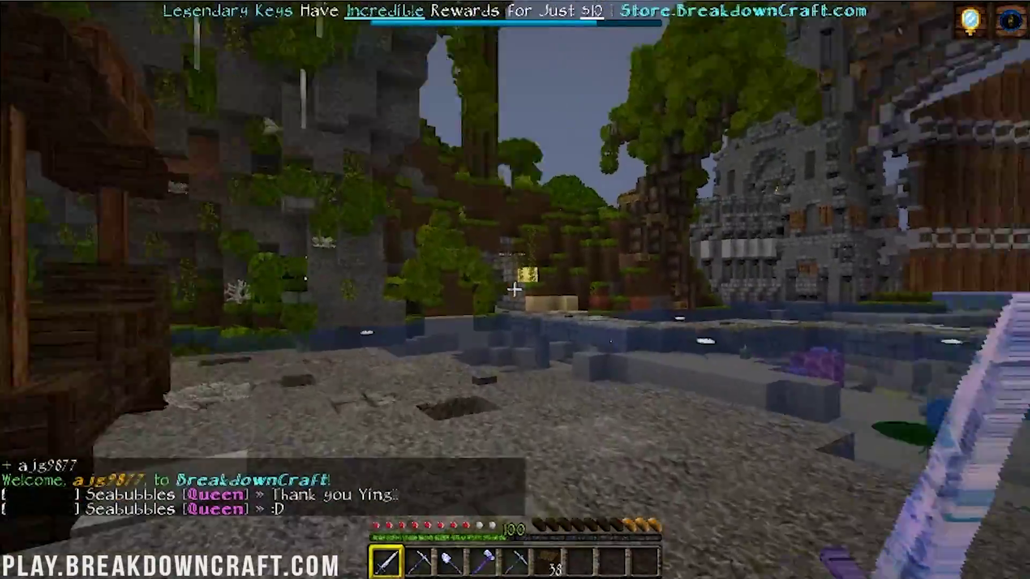
pyautogui.press('w')
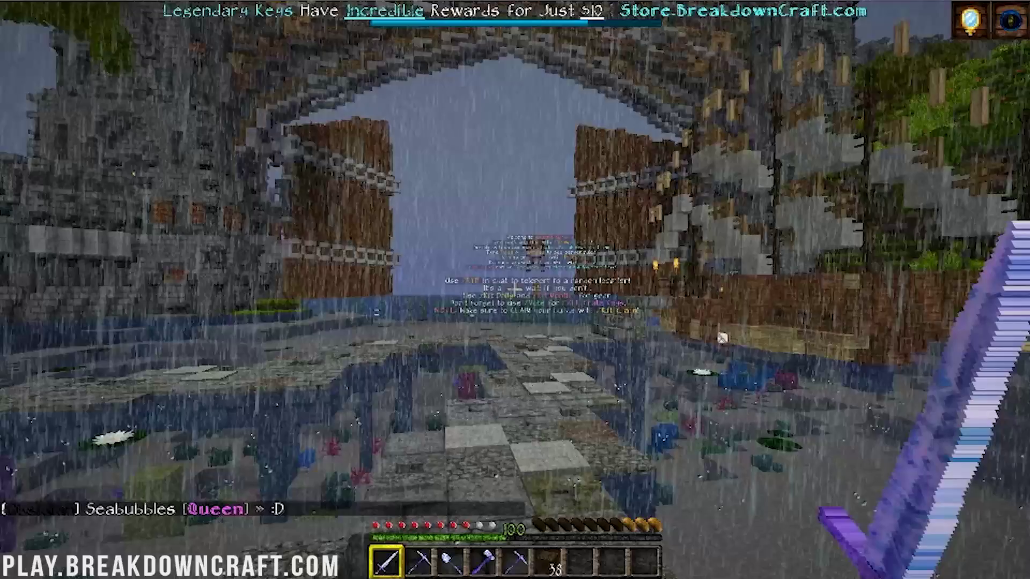
pyautogui.press('Escape')
# Step: Add Faithful-1.16.2.zip to the selected packs, placed below LBPR Reload
pyautogui.click(500, 290)
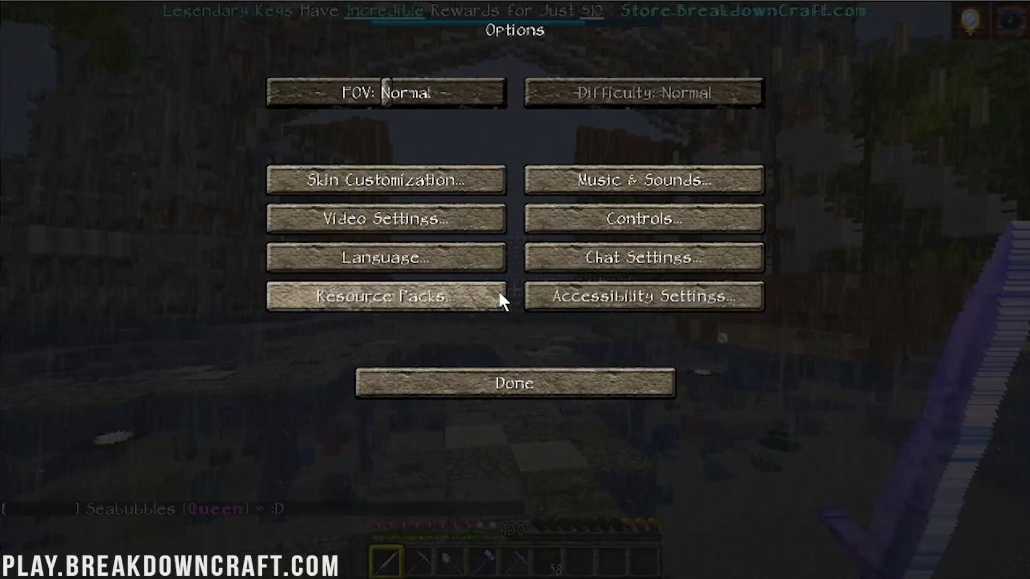
pyautogui.click(503, 300)
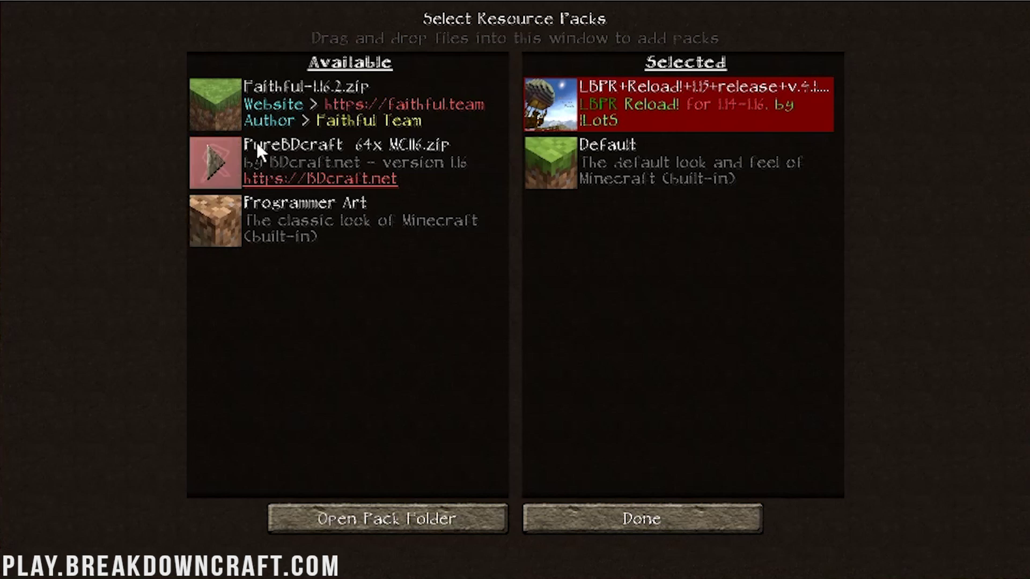
pyautogui.click(231, 102)
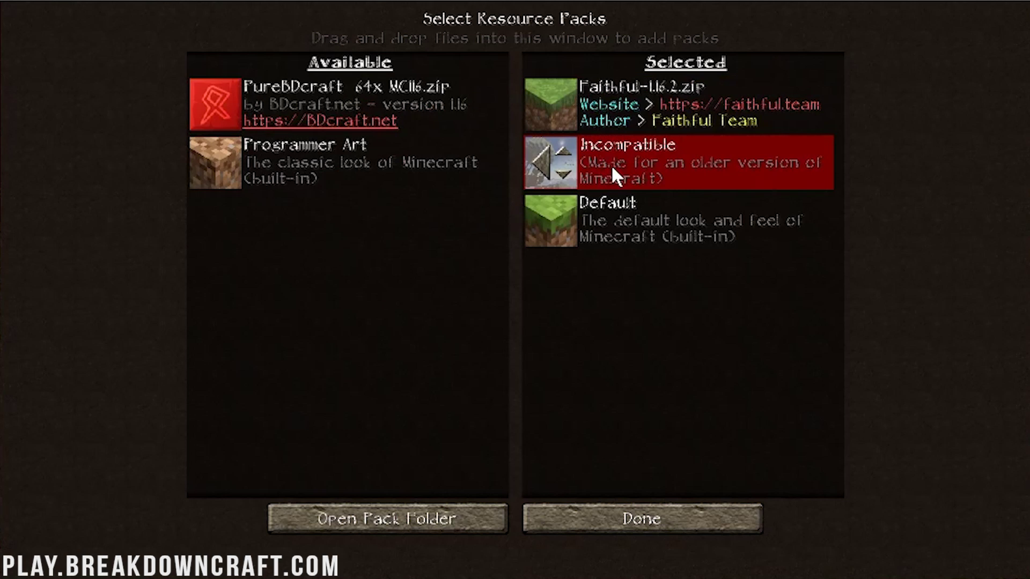
pyautogui.click(562, 126)
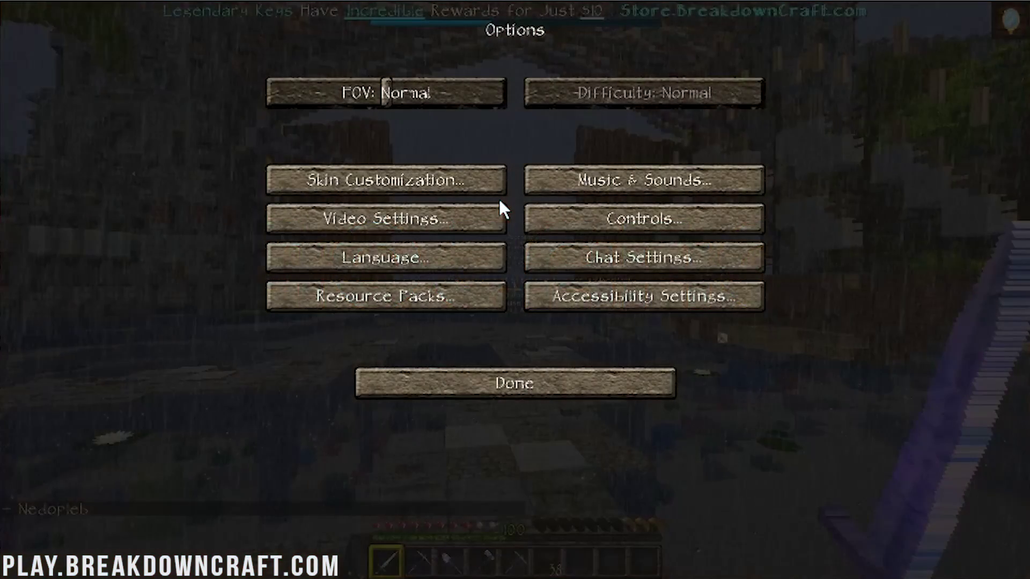
# Step: Check the LBPR-over-Faithful pack order, then apply it and resume play
pyautogui.click(458, 294)
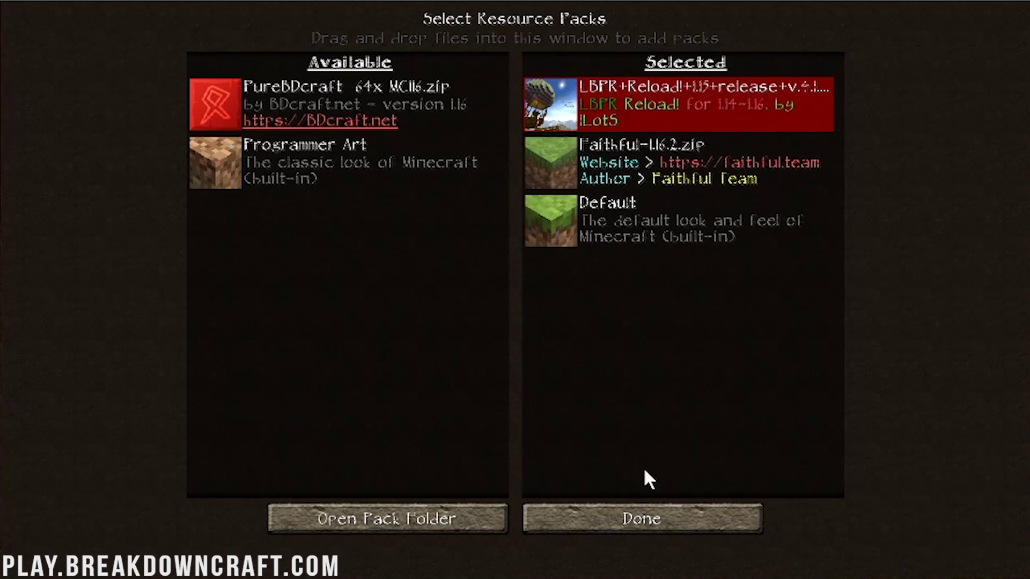
pyautogui.click(645, 523)
pyautogui.click(588, 388)
pyautogui.click(539, 172)
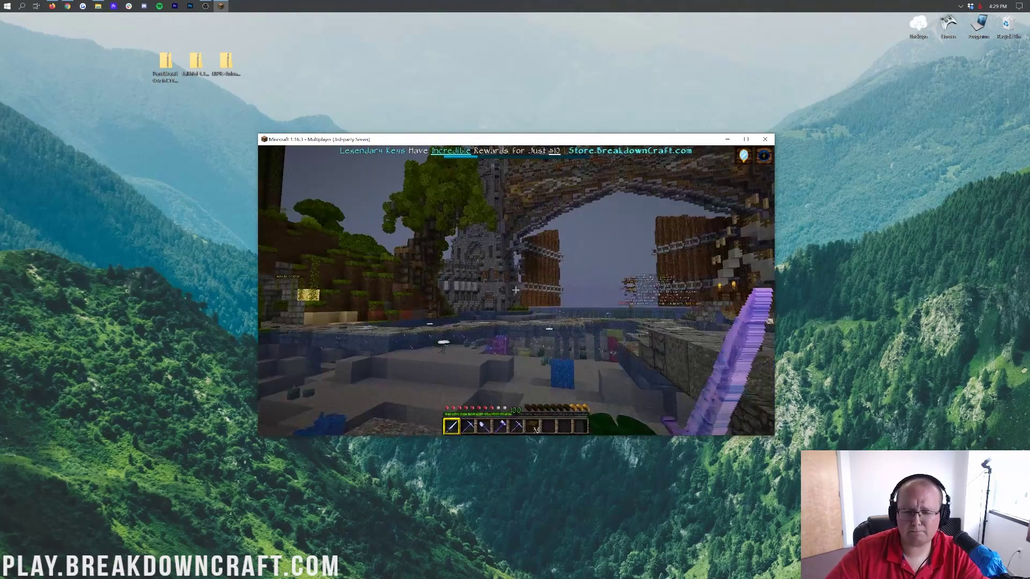
pyautogui.write('/server')
pyautogui.press('Return')
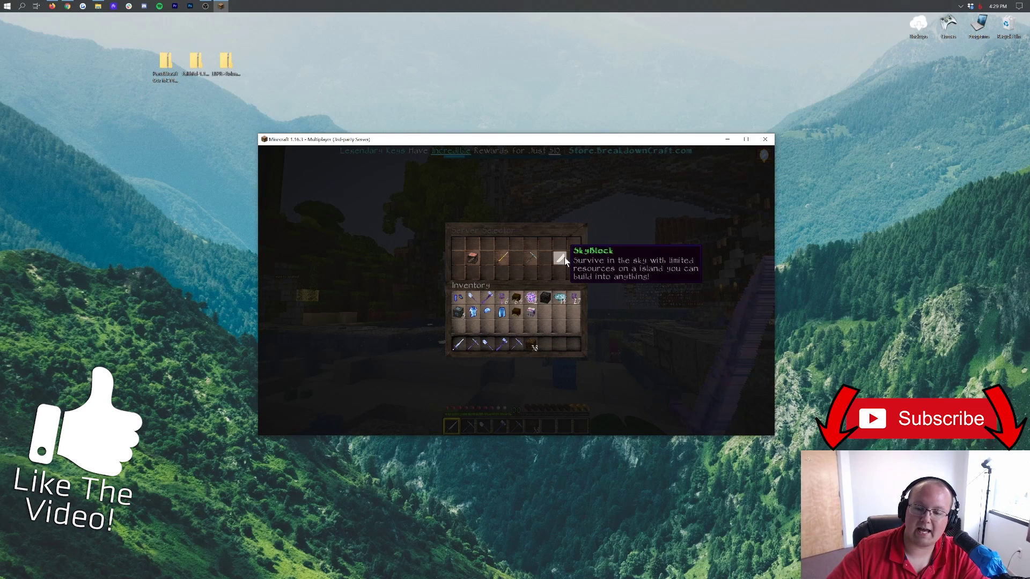
pyautogui.click(564, 259)
pyautogui.press('Tab')
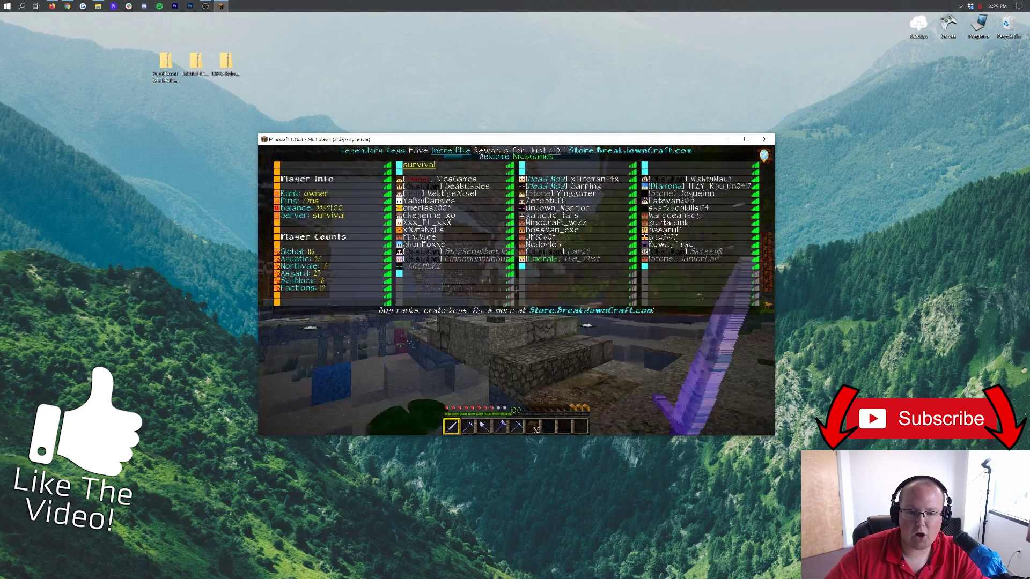